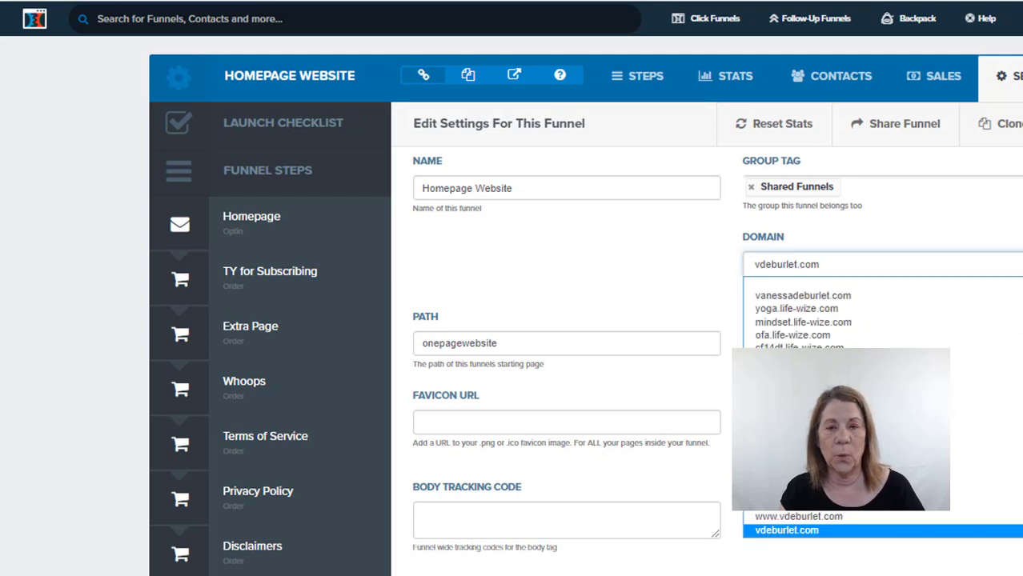
# Step: Set the Homepage Website funnel's domain to vdeburlet.com, keep the path onepagewebsite, and update the funnel settings
pyautogui.click(831, 531)
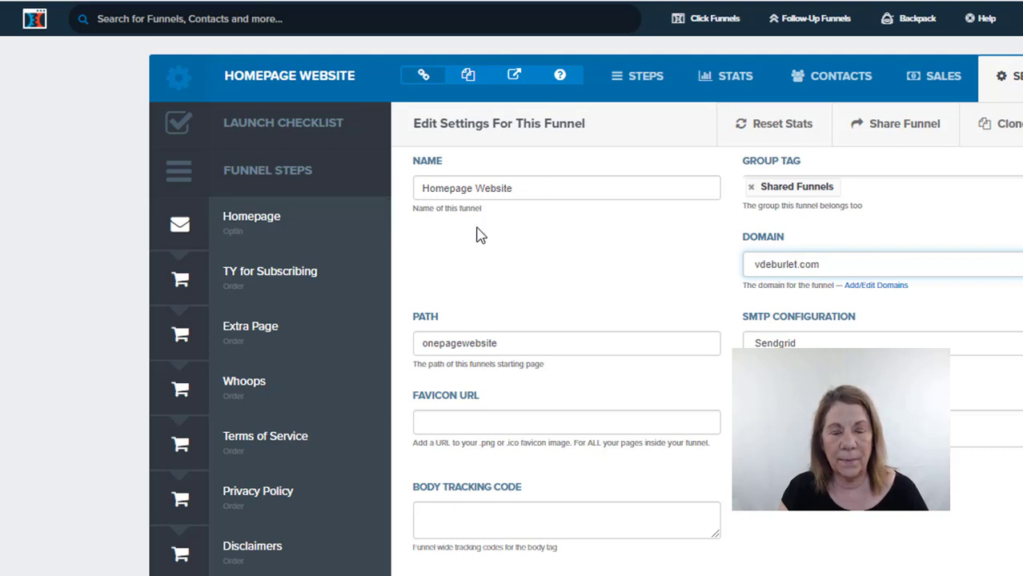
pyautogui.click(514, 342)
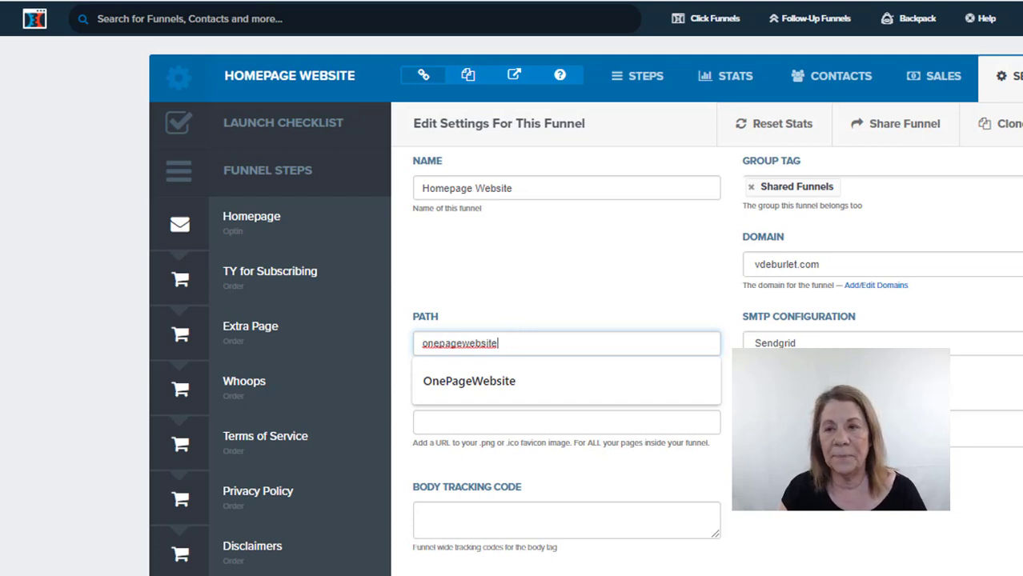
pyautogui.scroll(-1, 561, 320)
pyautogui.scroll(-20, 560, 320)
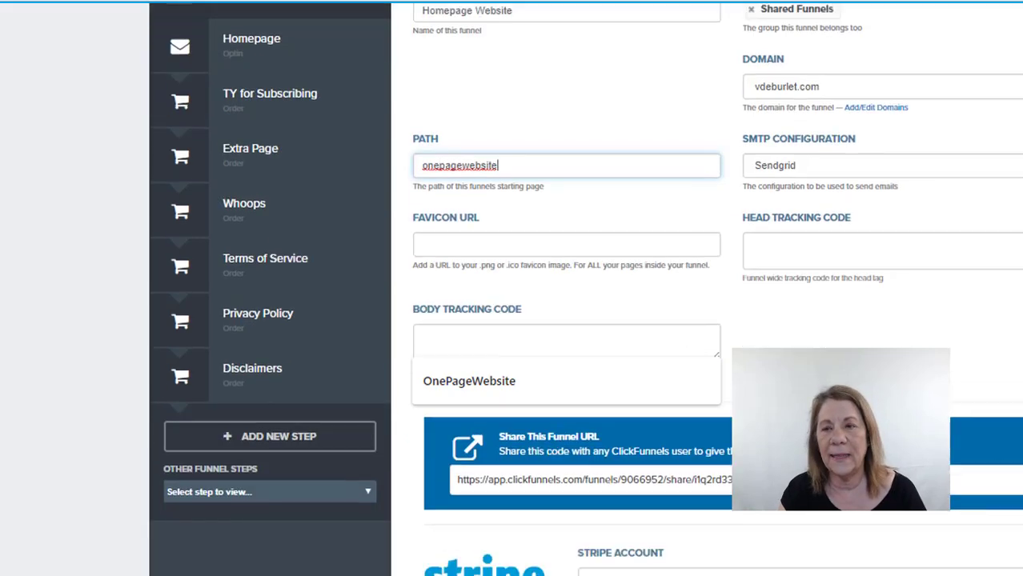
pyautogui.scroll(-6, 560, 320)
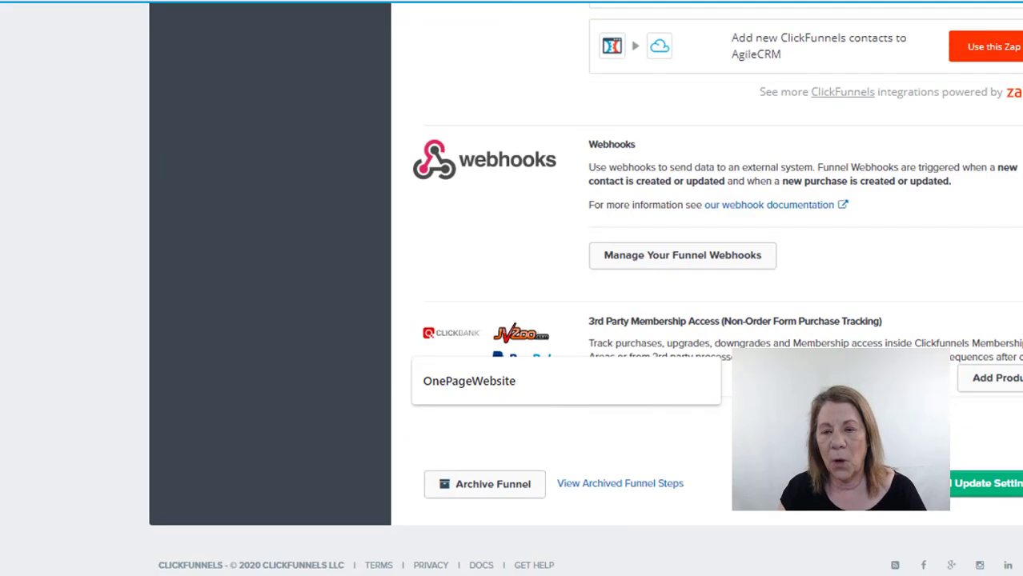
pyautogui.click(955, 496)
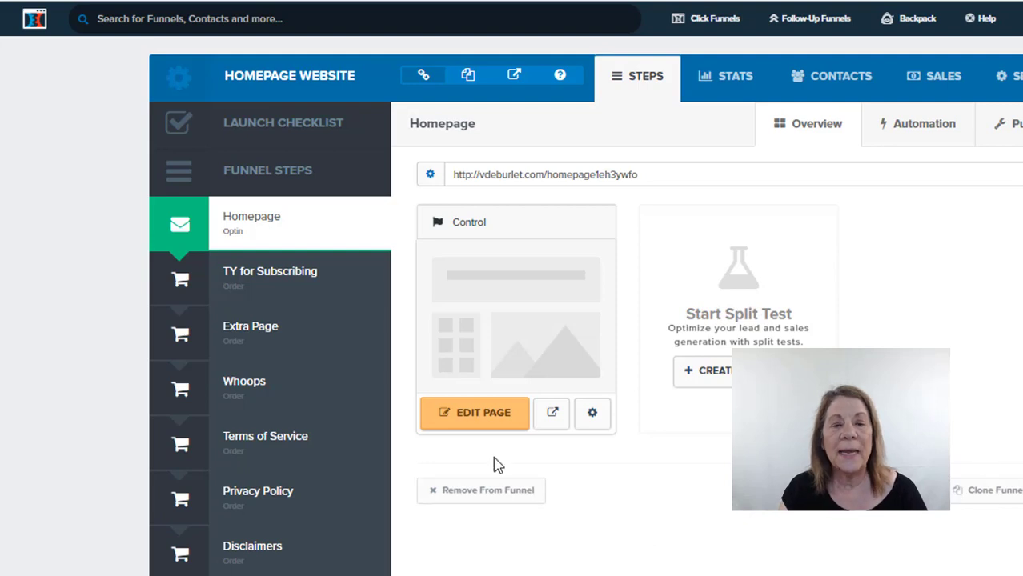
# Step: Open the Homepage step in the page editor and inspect the settings of the header navigation paragraph
pyautogui.click(484, 424)
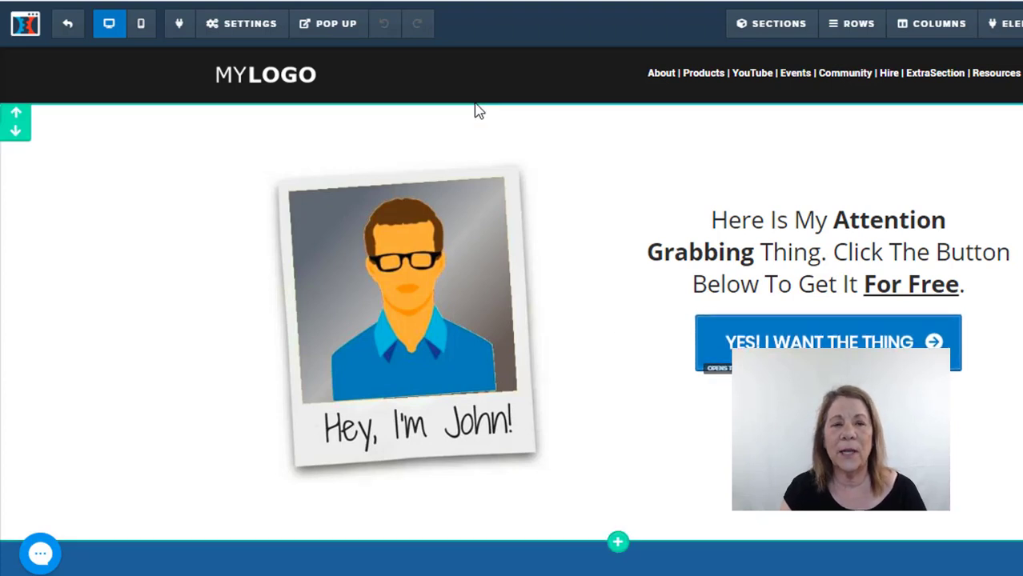
pyautogui.moveTo(325, 84)
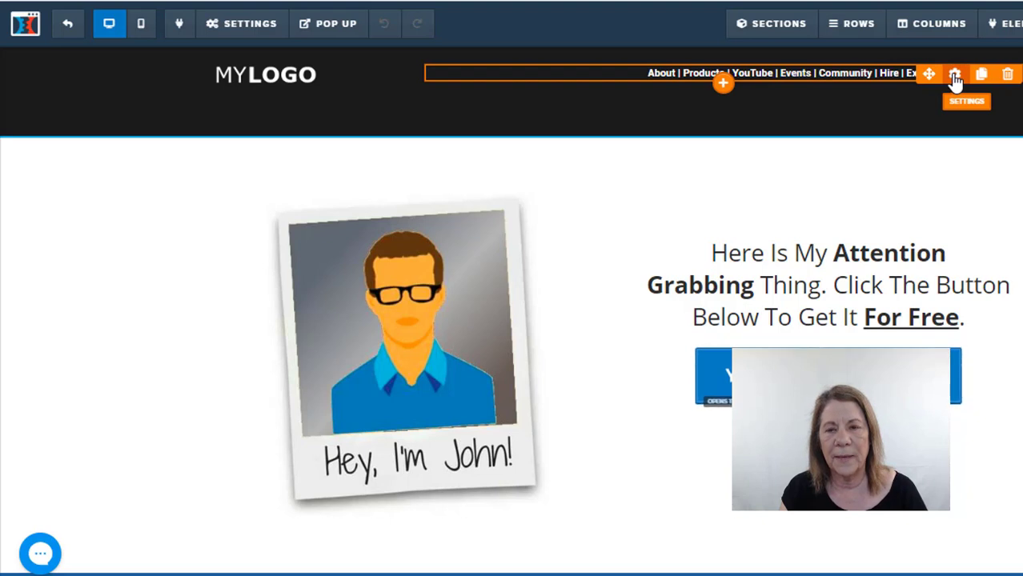
pyautogui.click(955, 76)
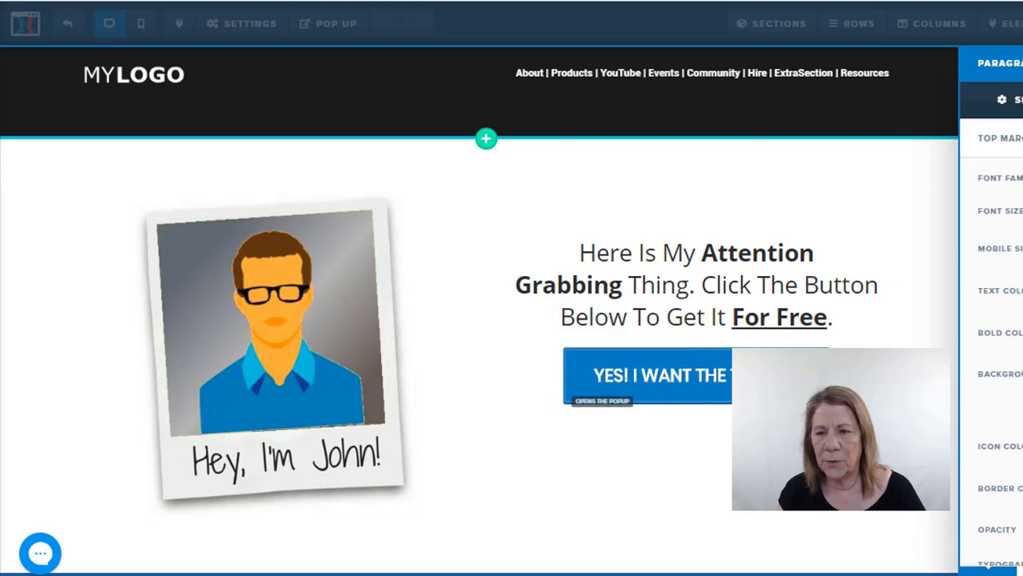
pyautogui.click(996, 565)
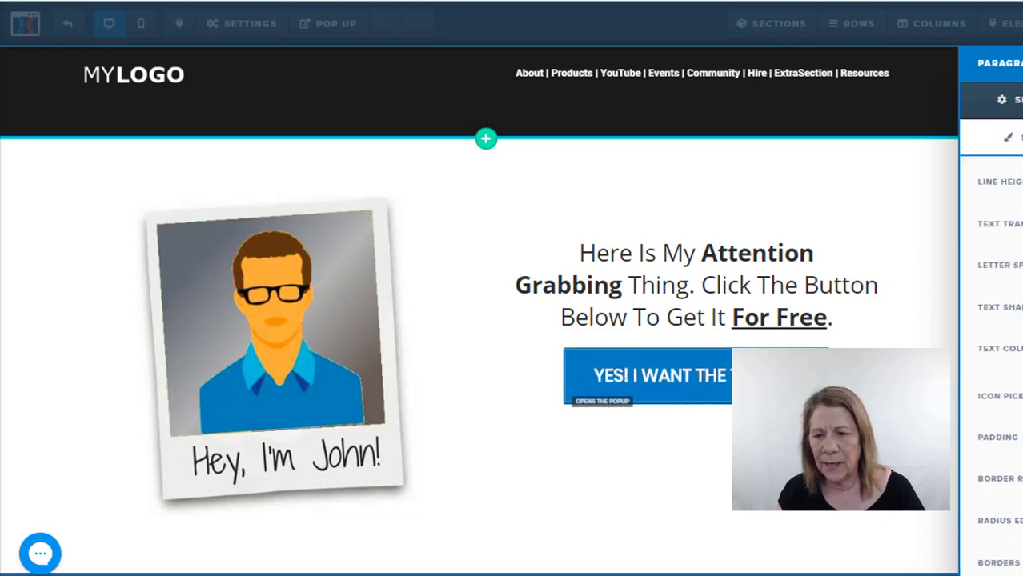
pyautogui.click(873, 172)
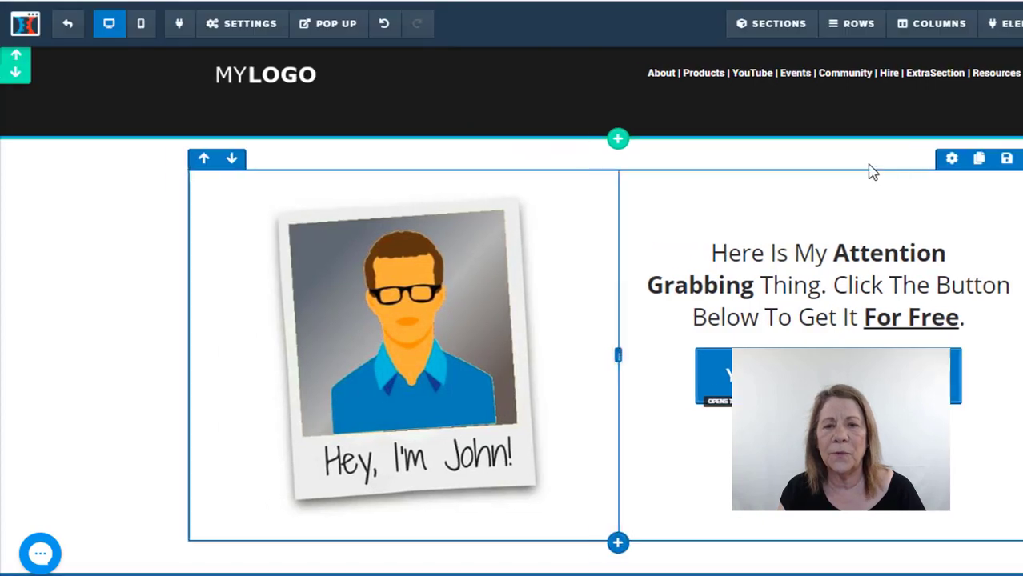
# Step: Examine the header menu's linked items, the opening photo and call-to-action section, and the About Me section
pyautogui.click(787, 81)
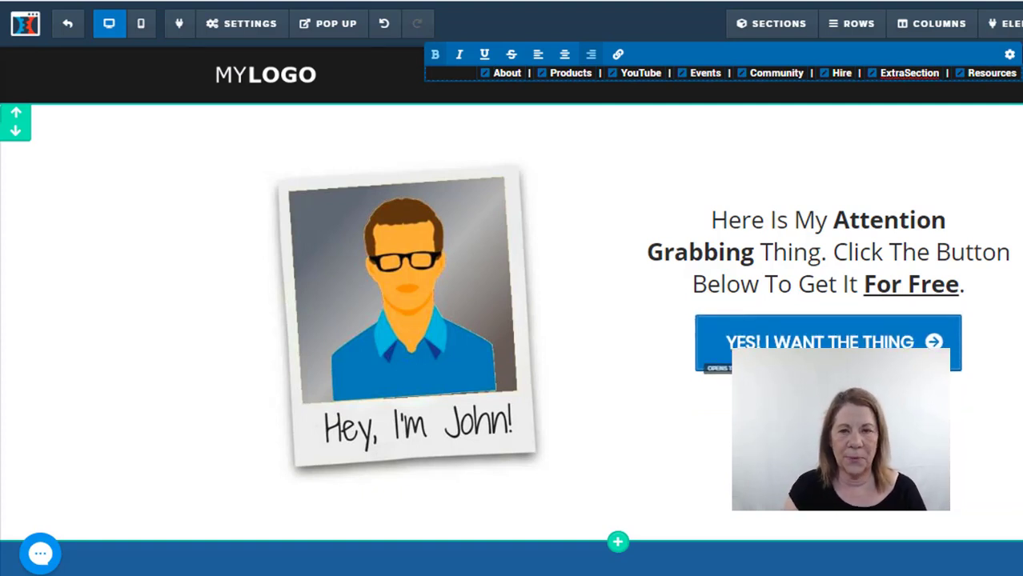
pyautogui.press('Escape')
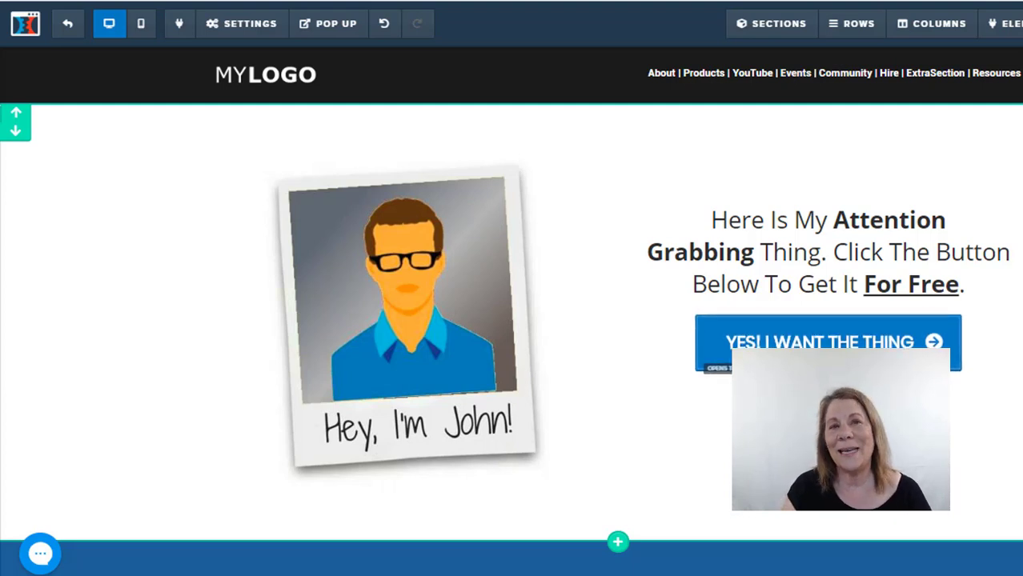
pyautogui.moveTo(396, 358)
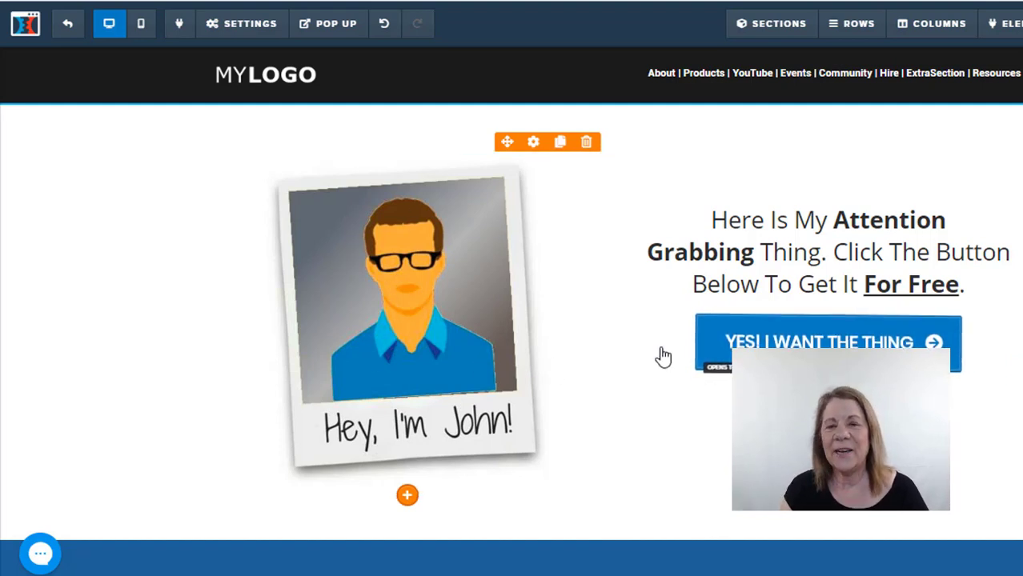
pyautogui.moveTo(773, 306)
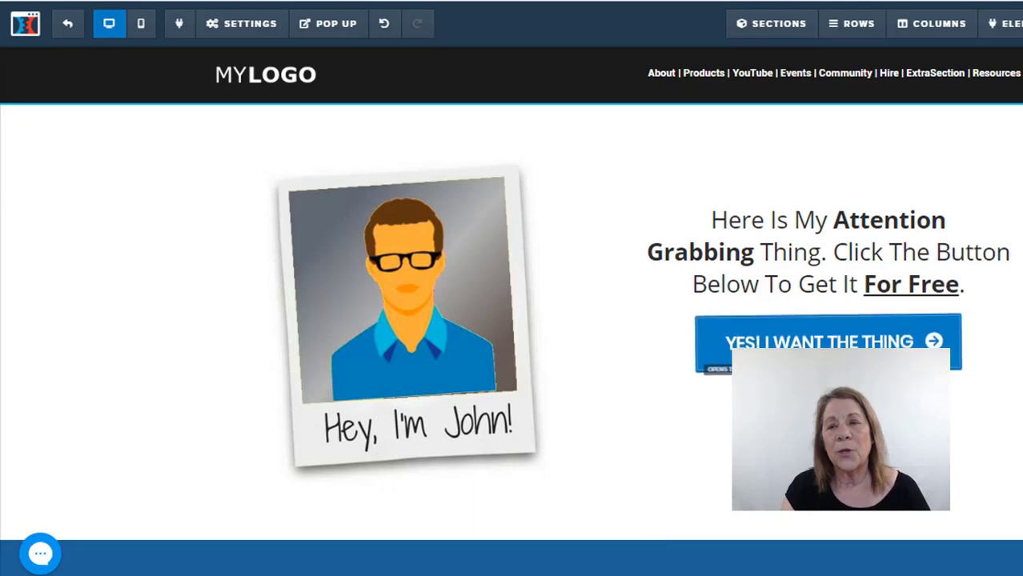
pyautogui.scroll(-4, 512, 312)
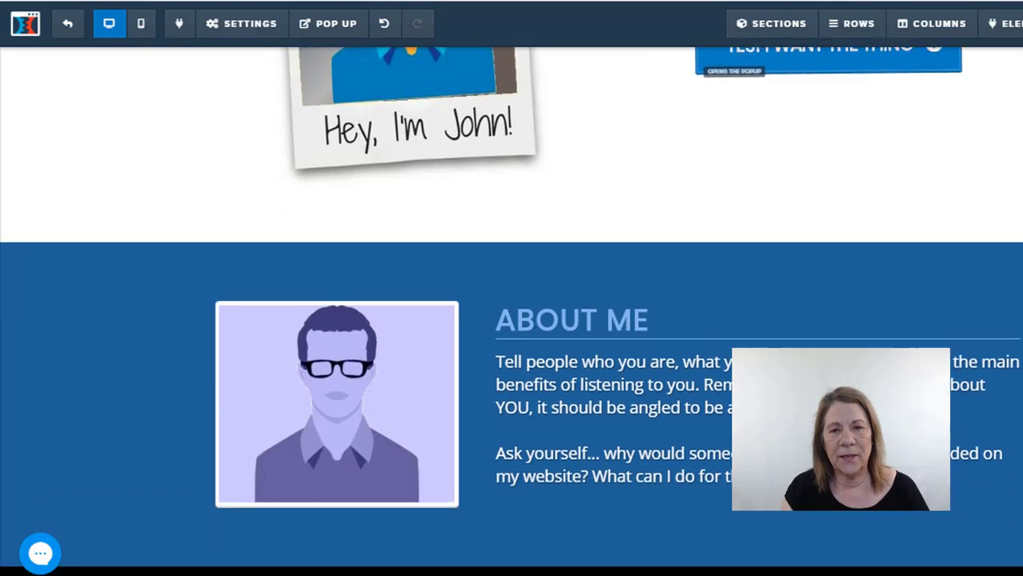
pyautogui.scroll(-2, 511, 312)
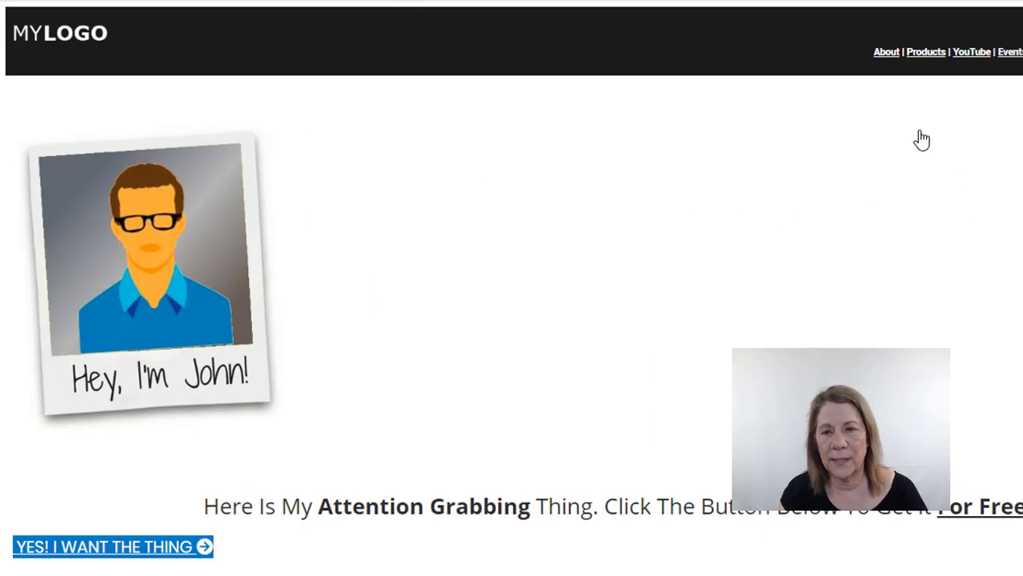
# Step: Test the About link in the page preview, then review the funnel's list of steps
pyautogui.click(885, 56)
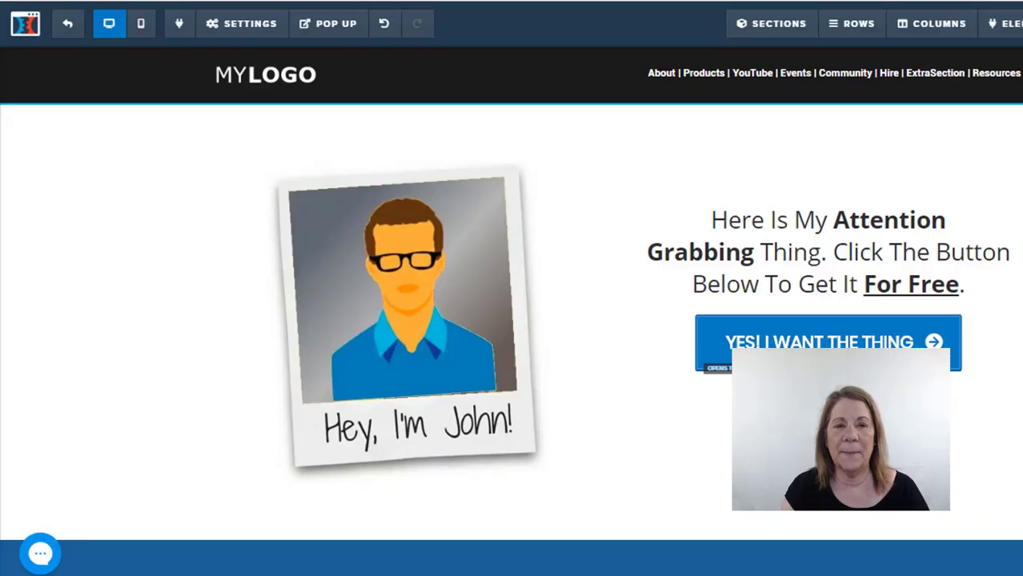
pyautogui.click(388, 4)
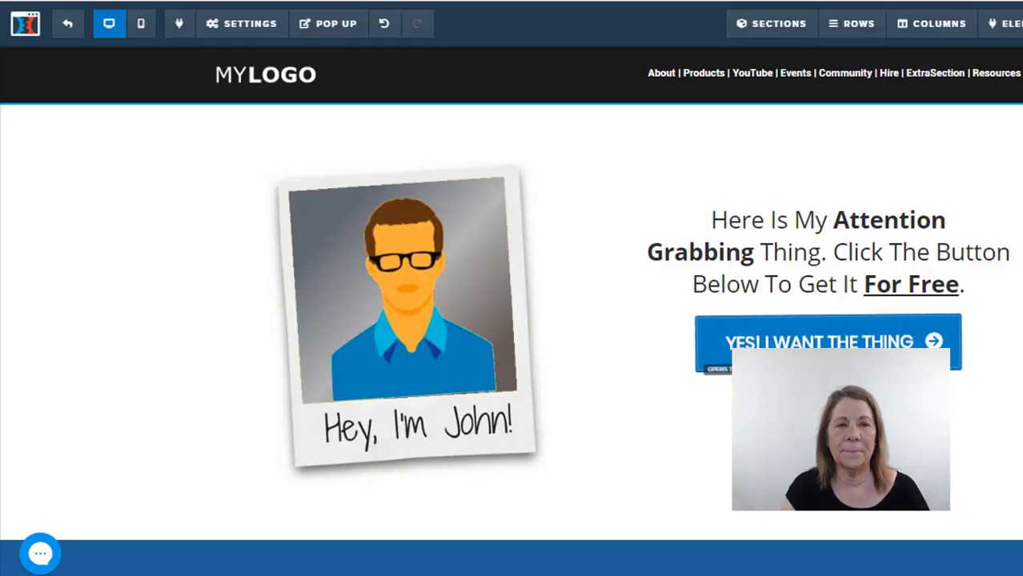
pyautogui.click(389, 4)
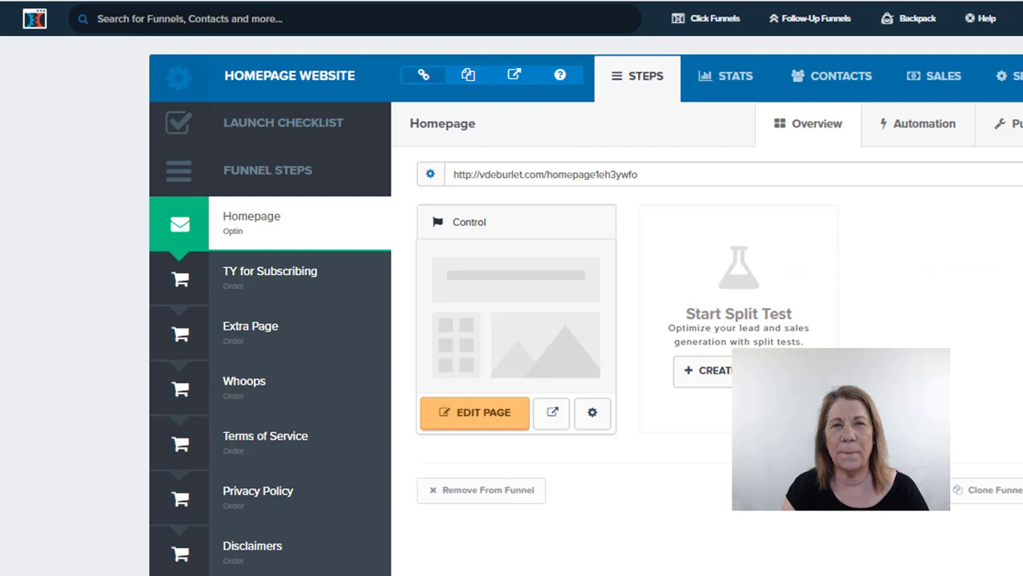
pyautogui.scroll(-3, 569, 315)
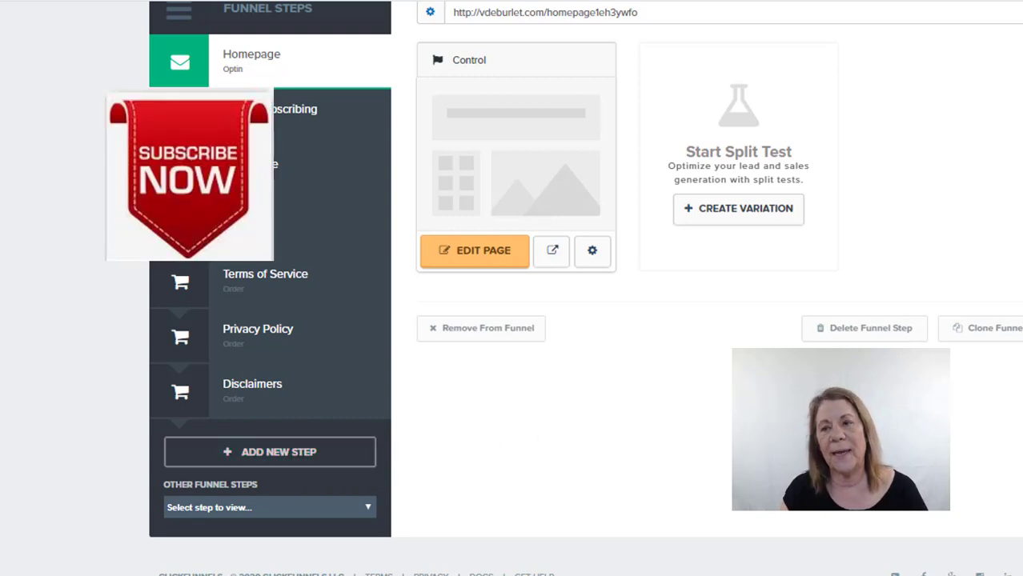
pyautogui.scroll(2, 586, 289)
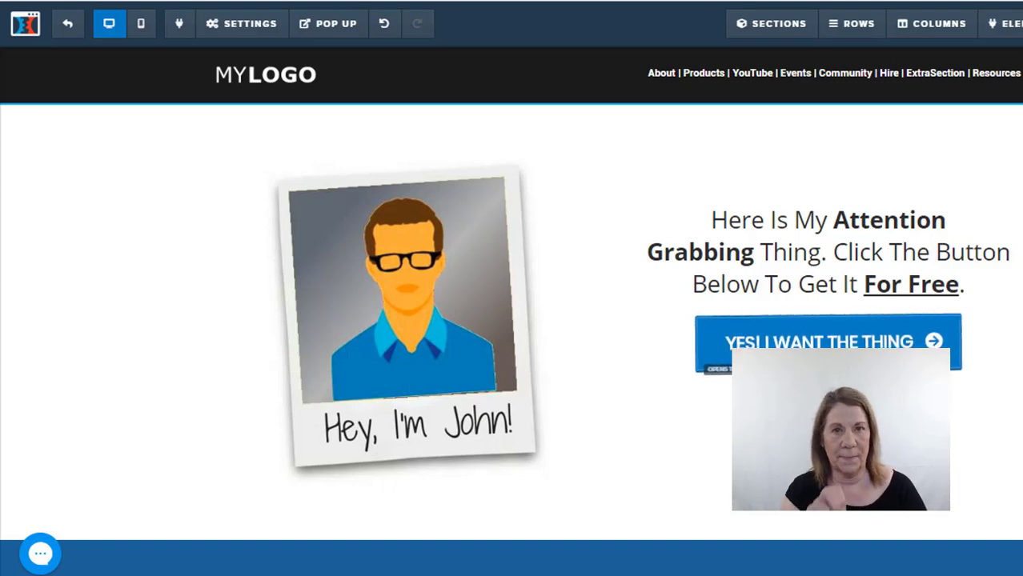
# Step: Examine the homepage's About Me, social media and My Products sections, including the clone option on the third product's row
pyautogui.scroll(-2, 512, 321)
pyautogui.scroll(-4, 512, 320)
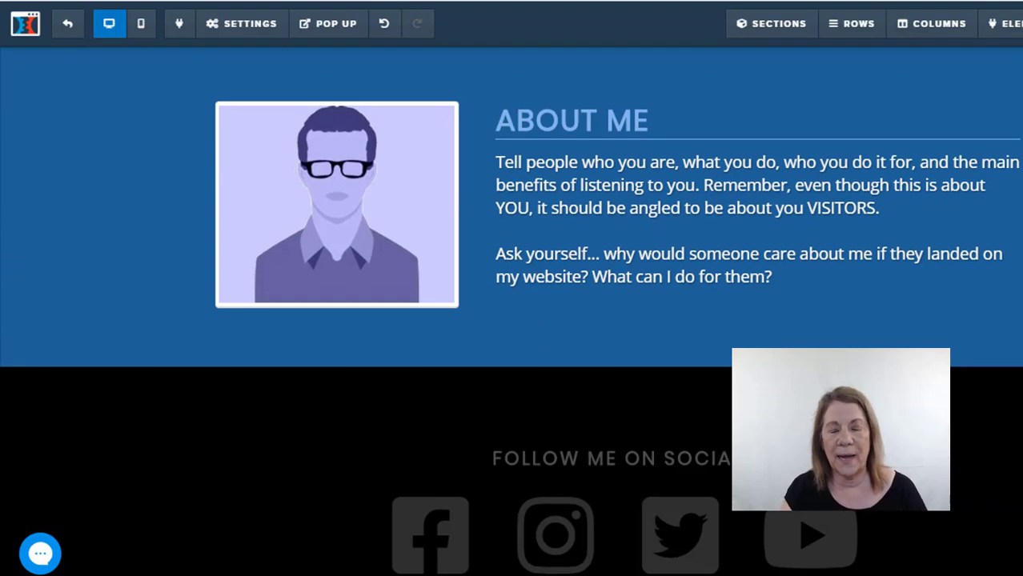
pyautogui.scroll(-3, 512, 313)
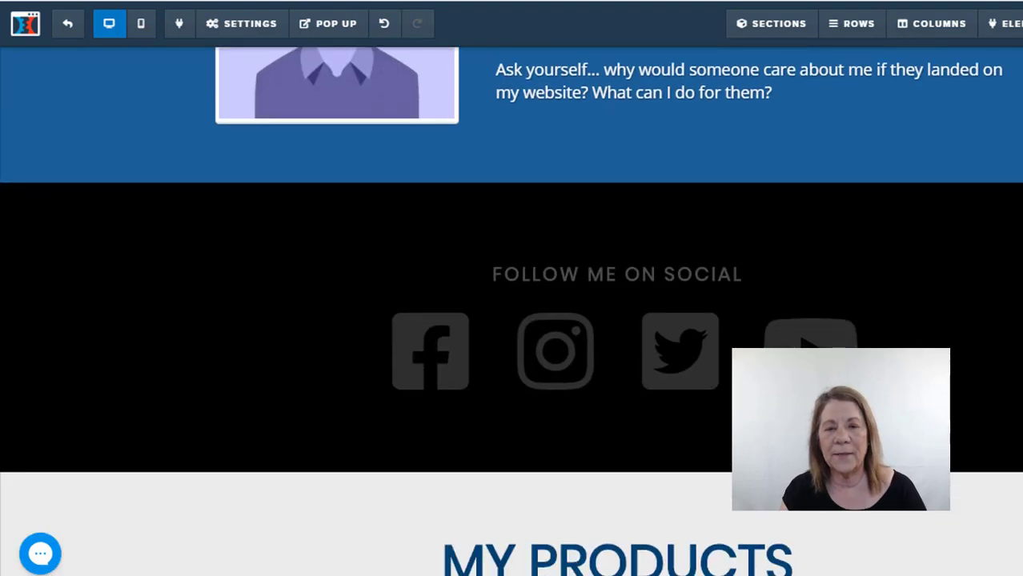
pyautogui.scroll(-1, 512, 312)
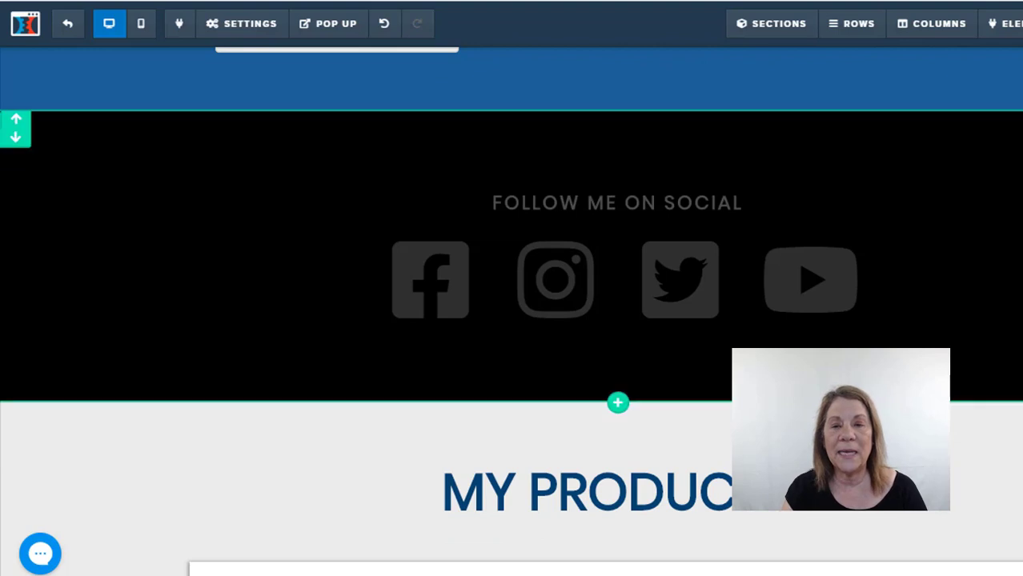
pyautogui.click(459, 300)
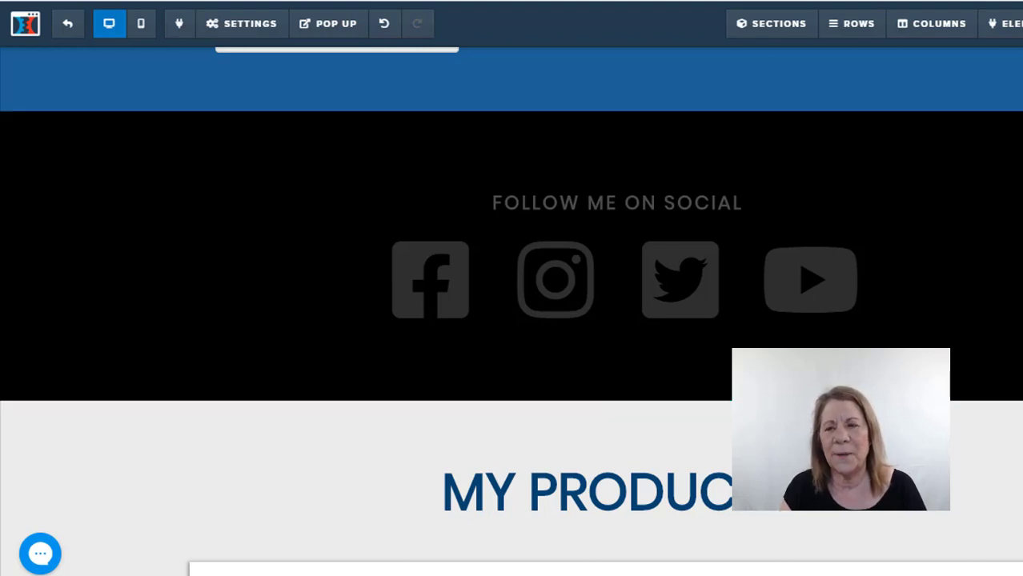
pyautogui.scroll(-1, 511, 305)
pyautogui.scroll(-1, 511, 320)
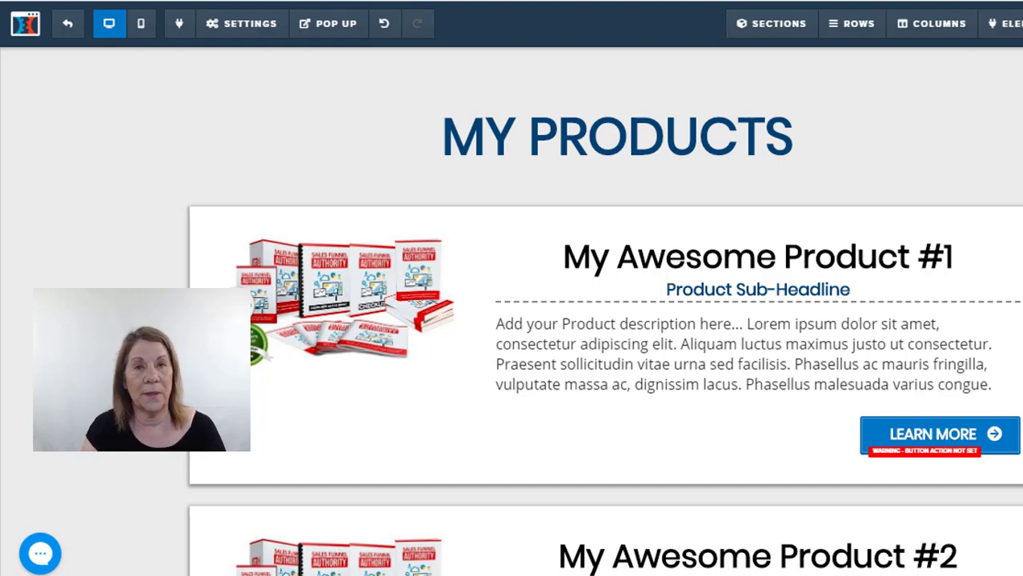
pyautogui.scroll(-3, 603, 339)
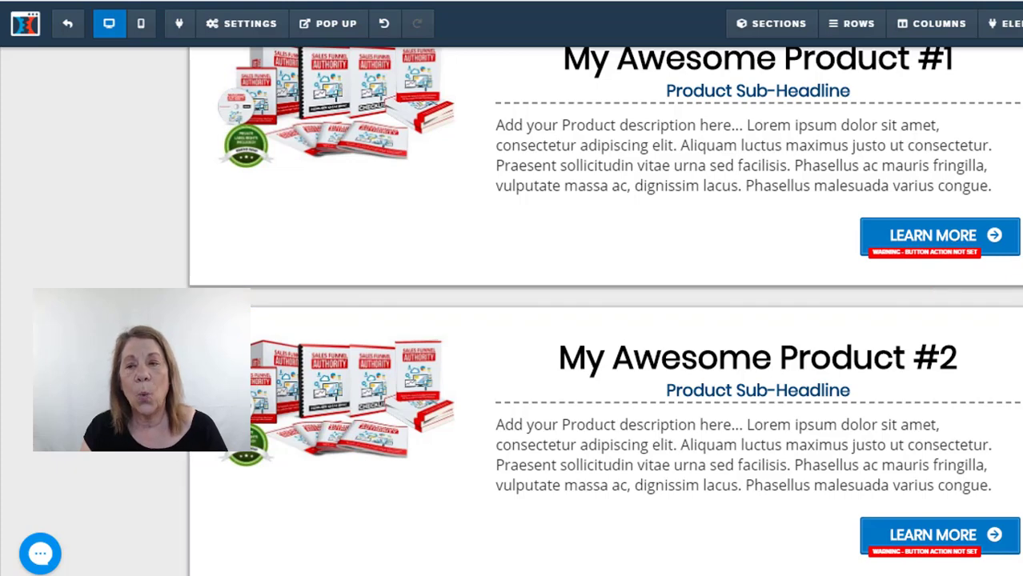
pyautogui.scroll(-7, 606, 312)
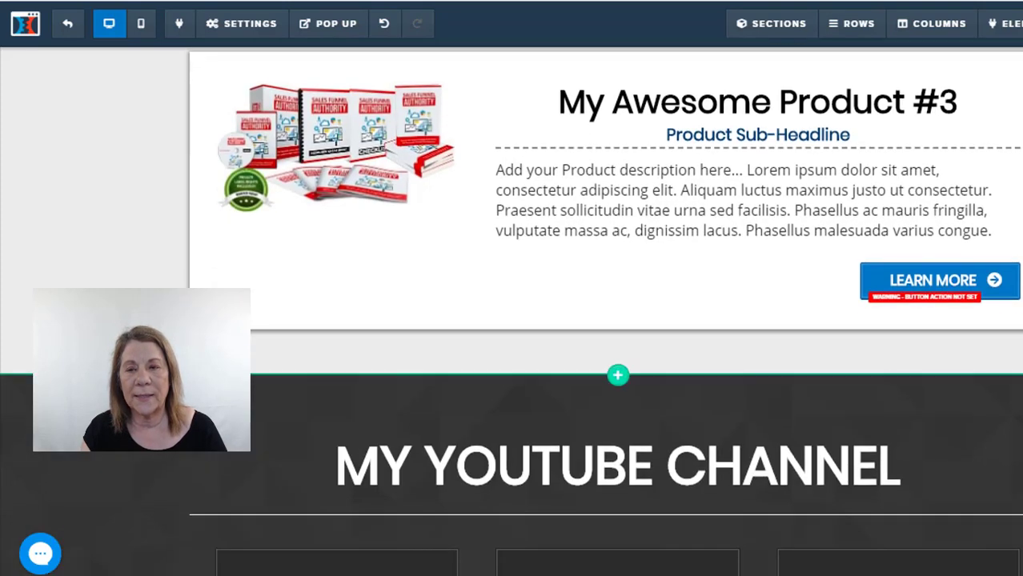
pyautogui.scroll(1, 511, 311)
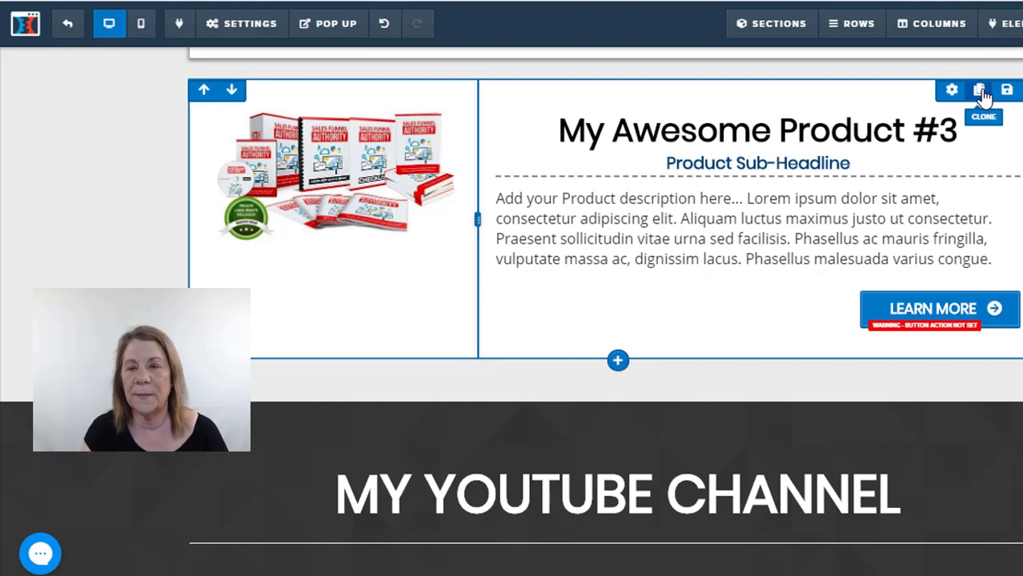
# Step: Examine the homepage's My YouTube Channel, My Events and My Community sections down to the Hire Me heading
pyautogui.scroll(-4, 605, 310)
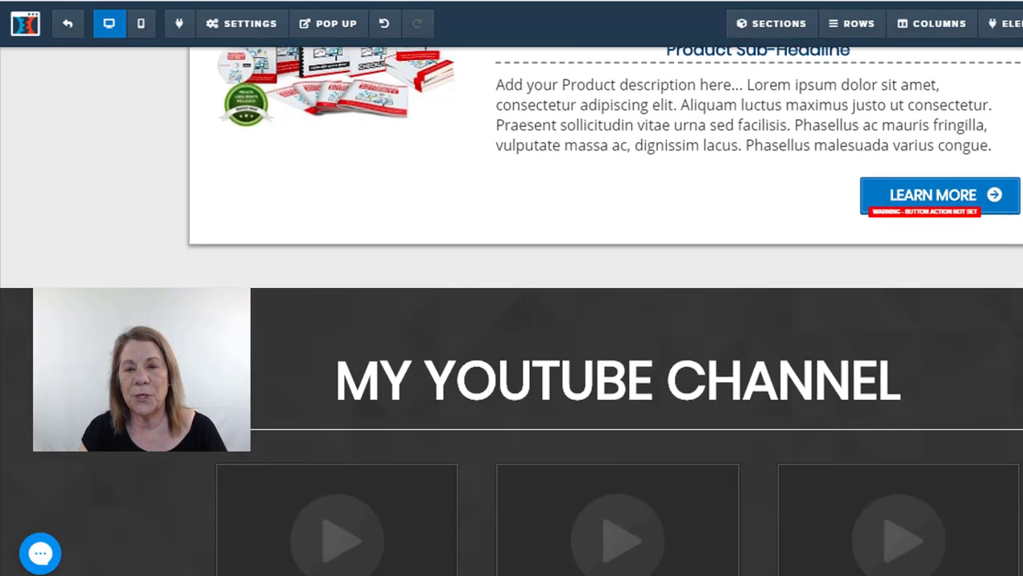
pyautogui.scroll(-1, 512, 310)
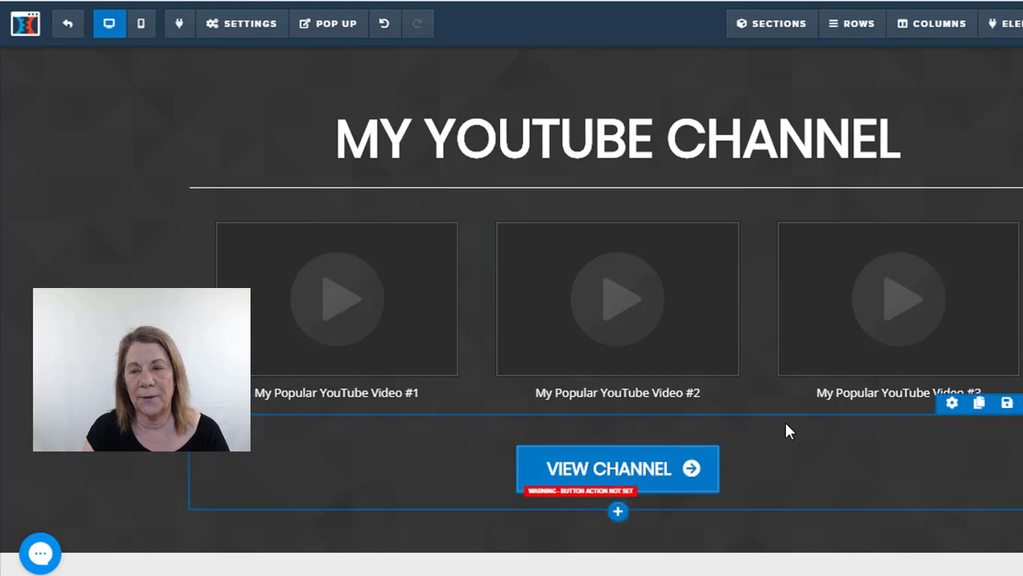
pyautogui.scroll(-1, 512, 329)
pyautogui.scroll(-6, 513, 312)
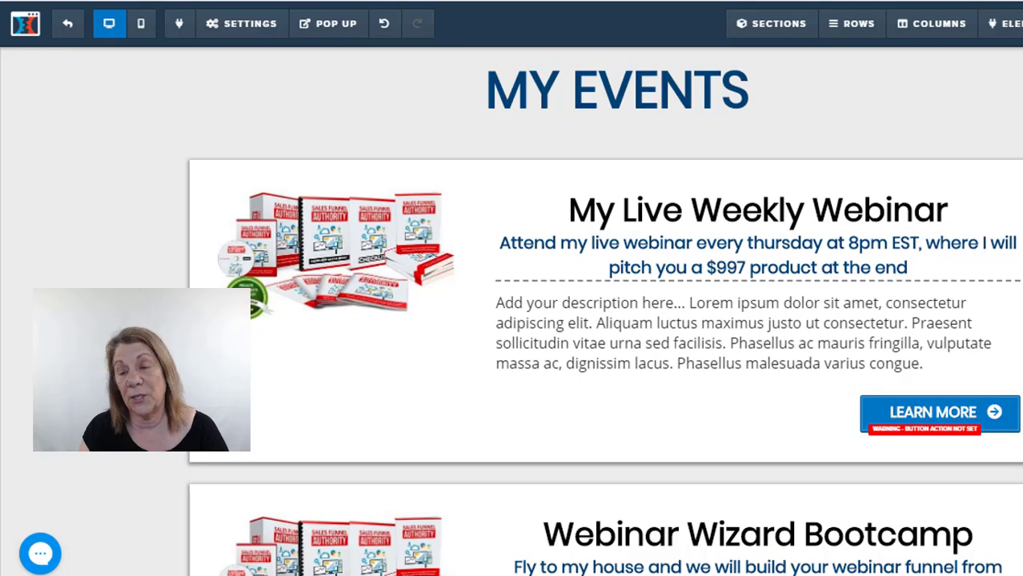
pyautogui.scroll(-7, 603, 315)
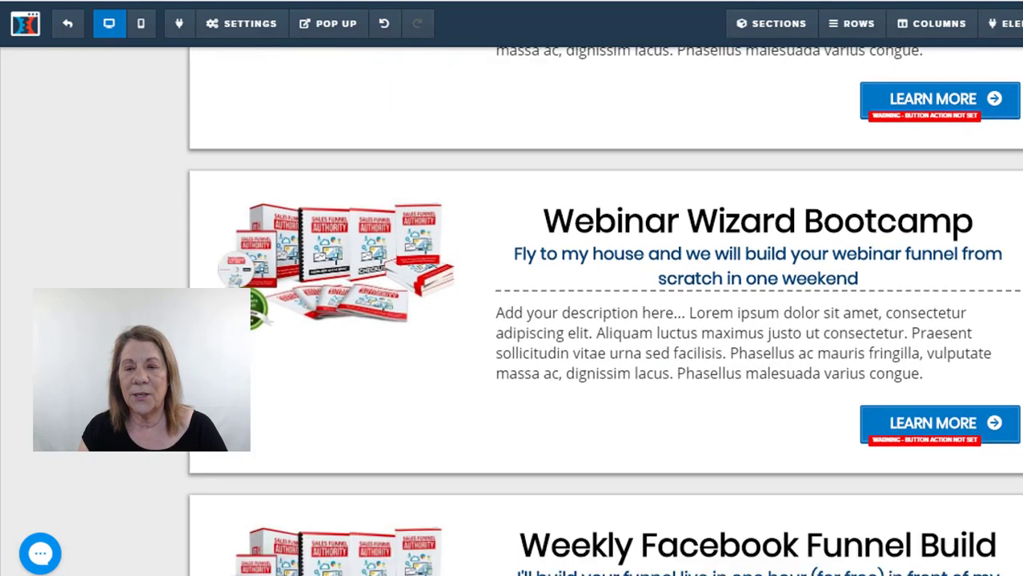
pyautogui.scroll(-6, 606, 315)
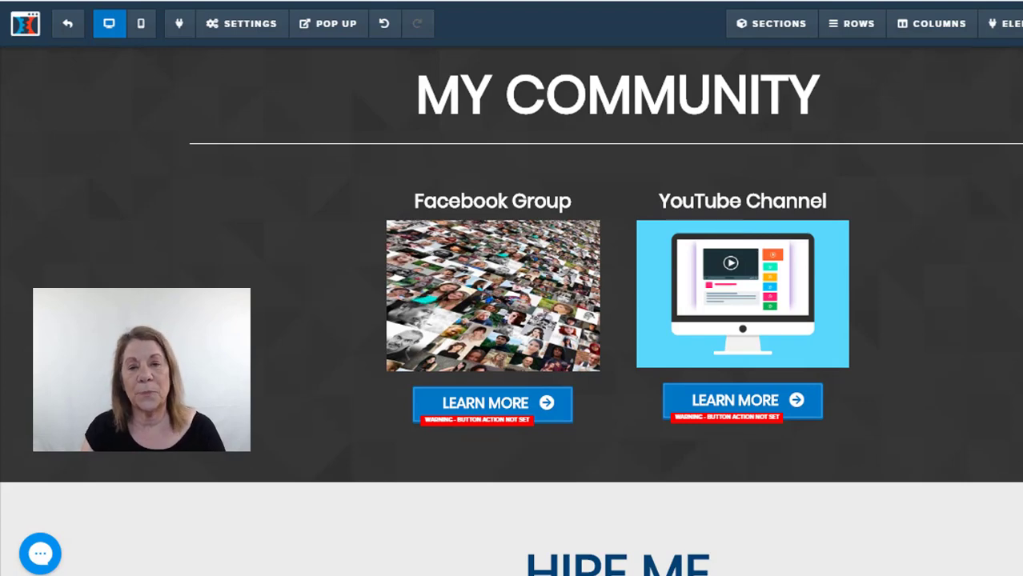
pyautogui.scroll(-6, 606, 316)
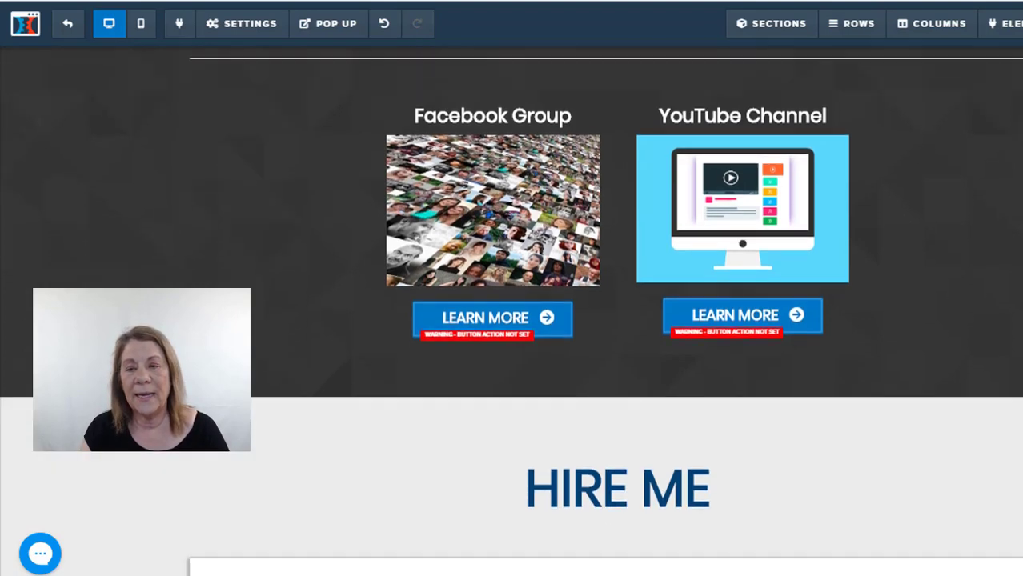
# Step: Examine the Hire Me section's offers, from speaking gigs and Skype consultation to Voxer coaching and monthly coaching calls
pyautogui.scroll(1, 606, 316)
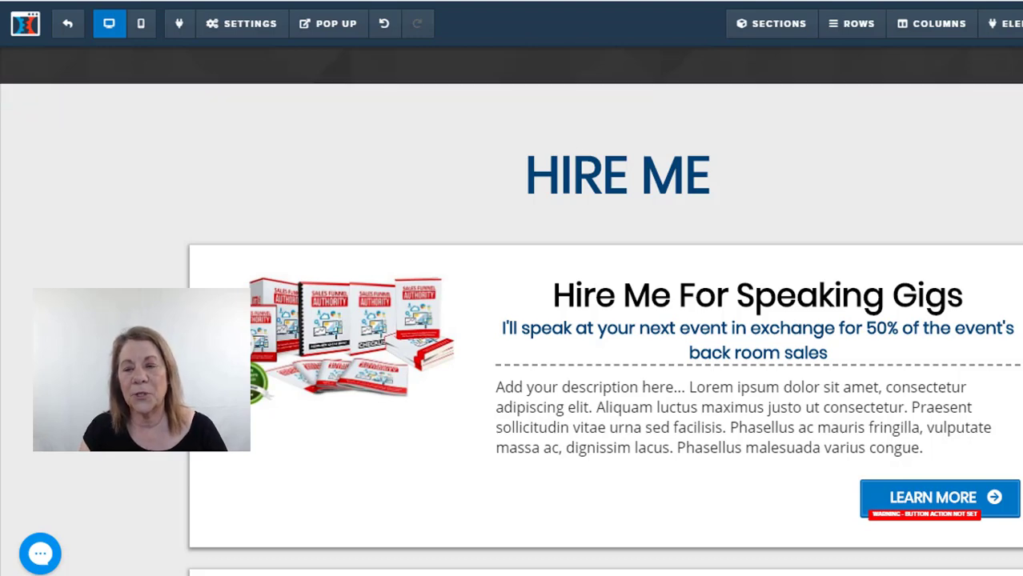
pyautogui.scroll(-3, 604, 328)
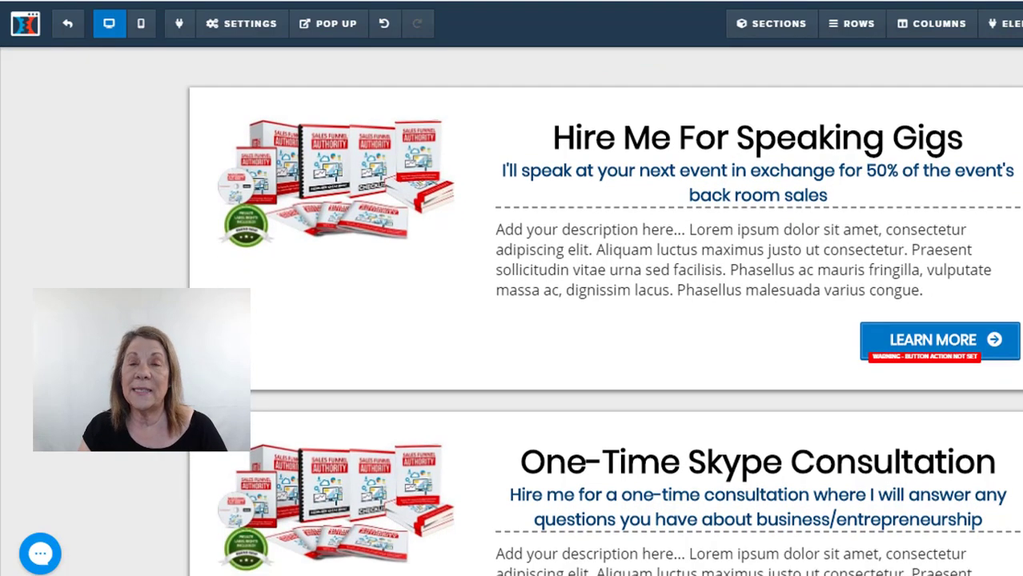
pyautogui.scroll(-4, 604, 328)
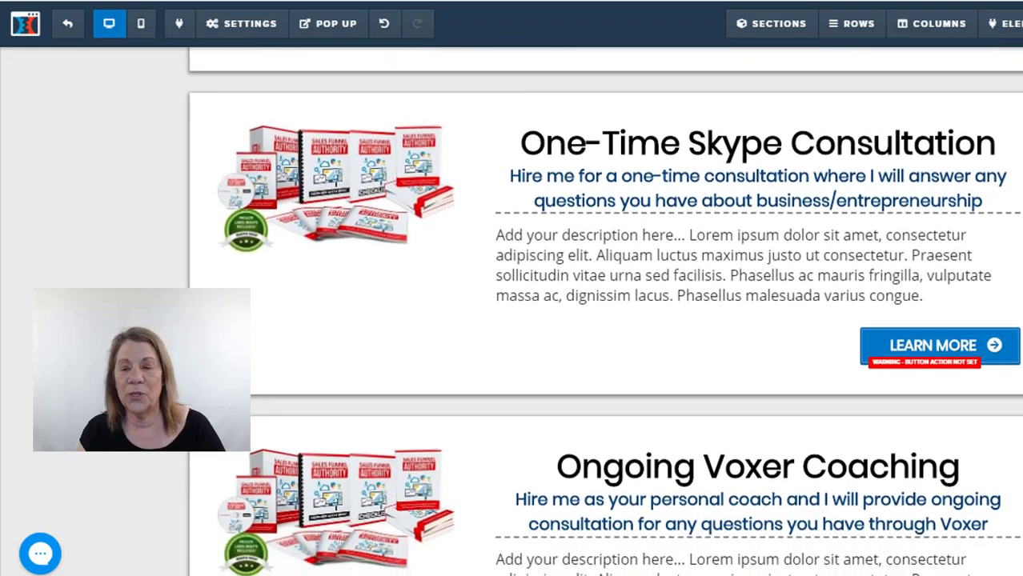
pyautogui.scroll(-4, 605, 328)
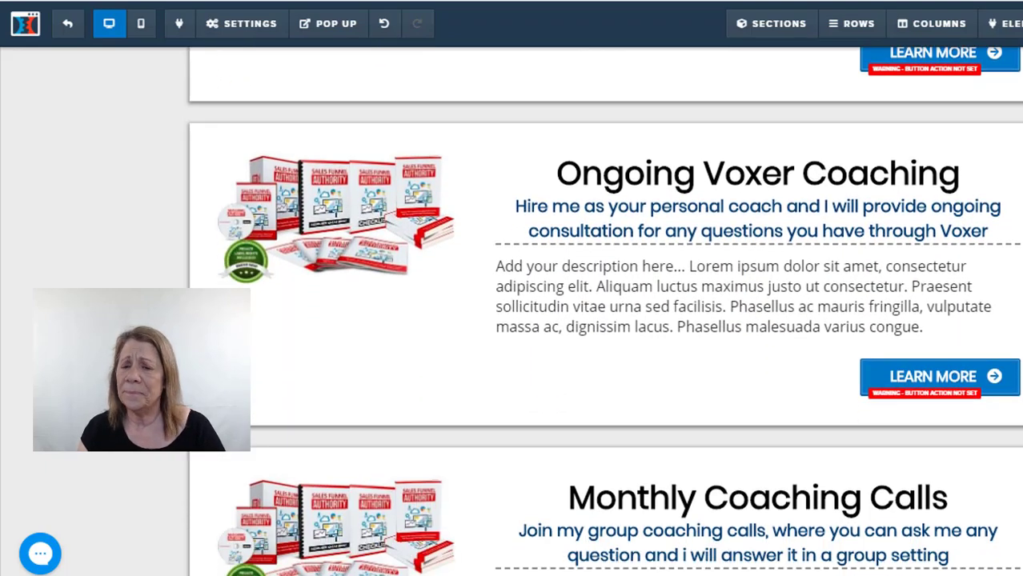
pyautogui.scroll(-1, 605, 329)
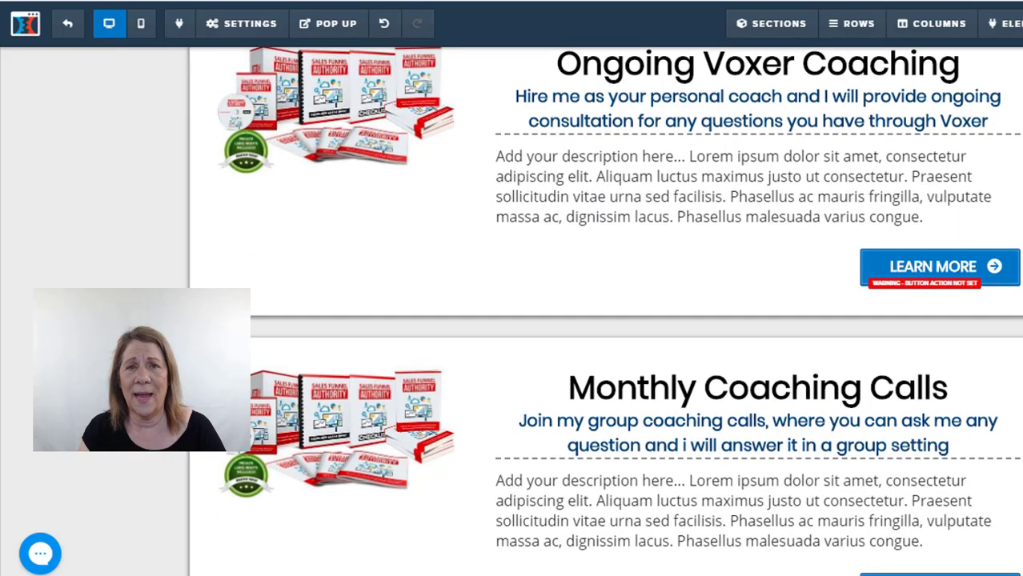
pyautogui.scroll(-3, 605, 328)
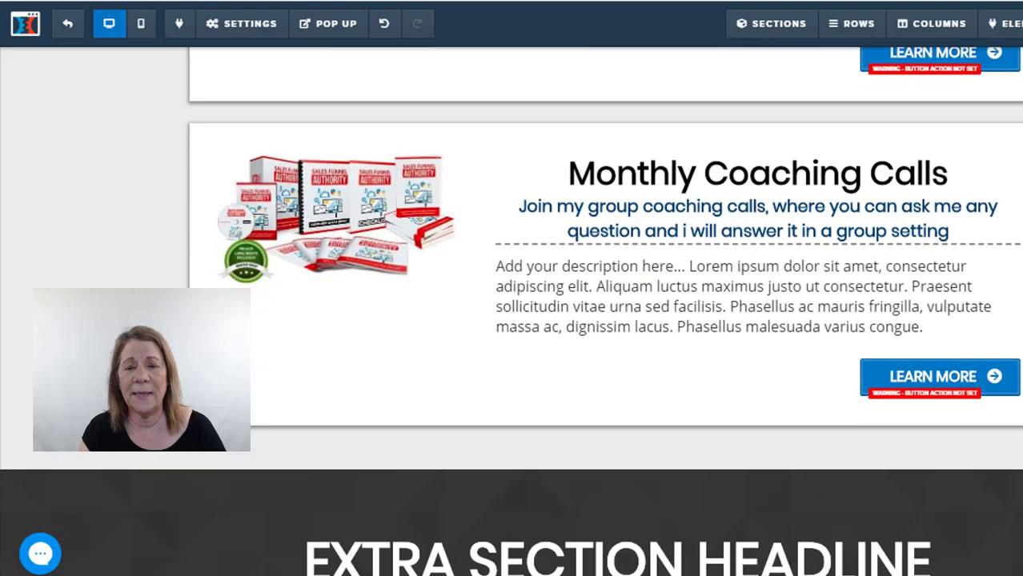
pyautogui.scroll(-3, 604, 329)
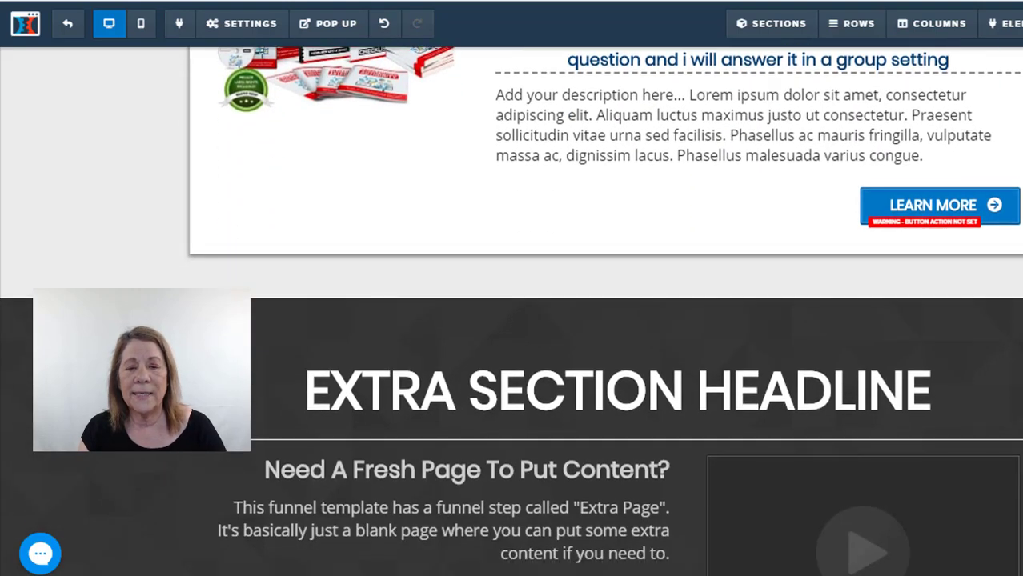
# Step: Examine the Extra Section Headline block and the start of the Recommended Resources section with Affiliate Product #1
pyautogui.scroll(-3, 605, 329)
pyautogui.scroll(-2, 604, 328)
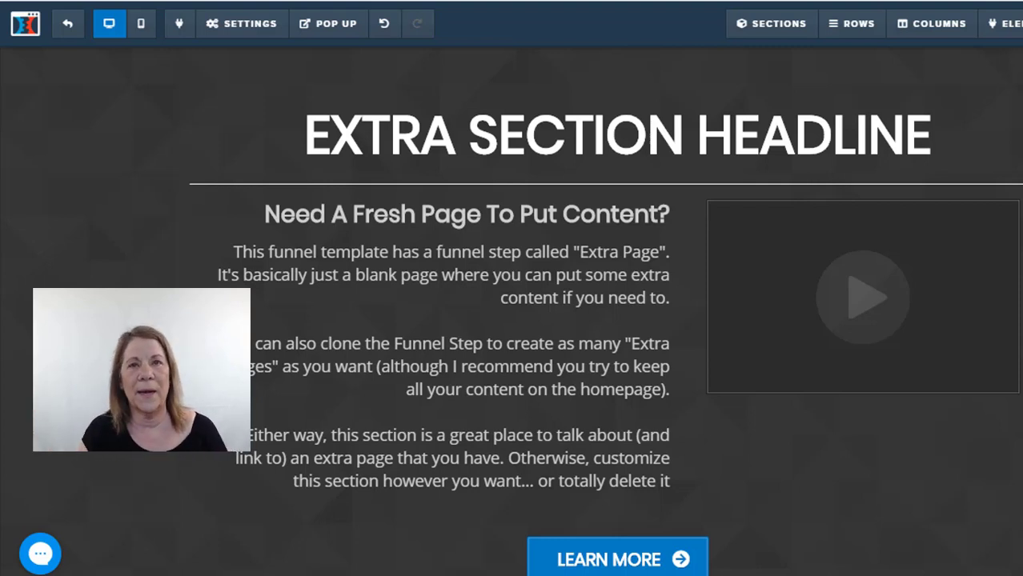
pyautogui.scroll(-5, 511, 320)
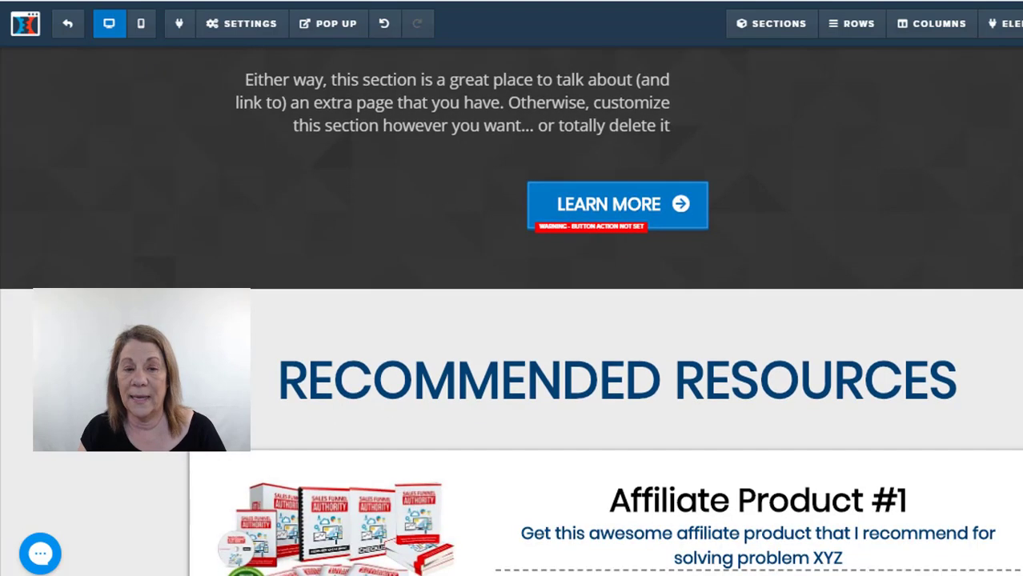
pyautogui.scroll(-2, 511, 321)
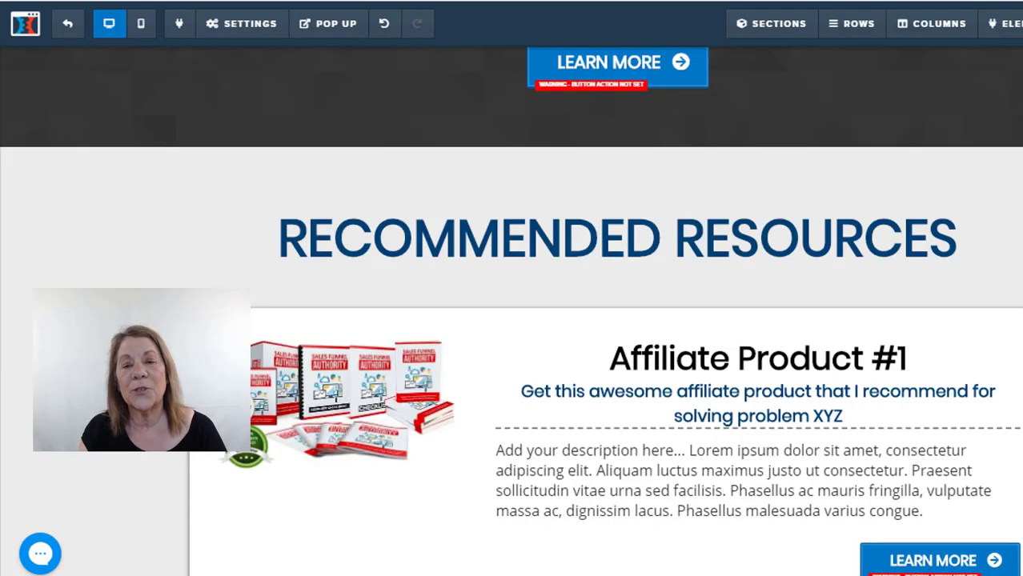
pyautogui.scroll(-1, 511, 320)
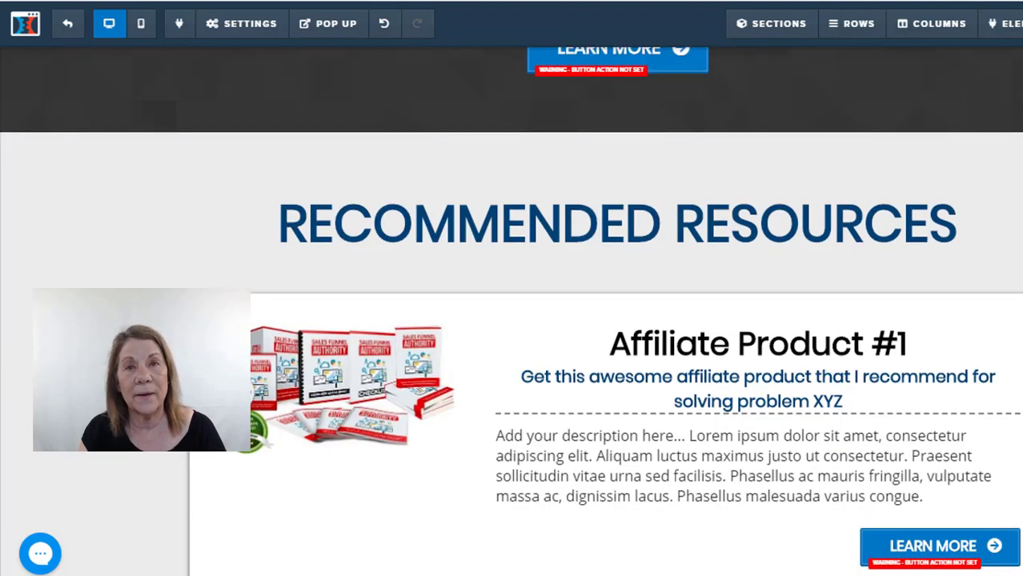
pyautogui.scroll(-1, 512, 311)
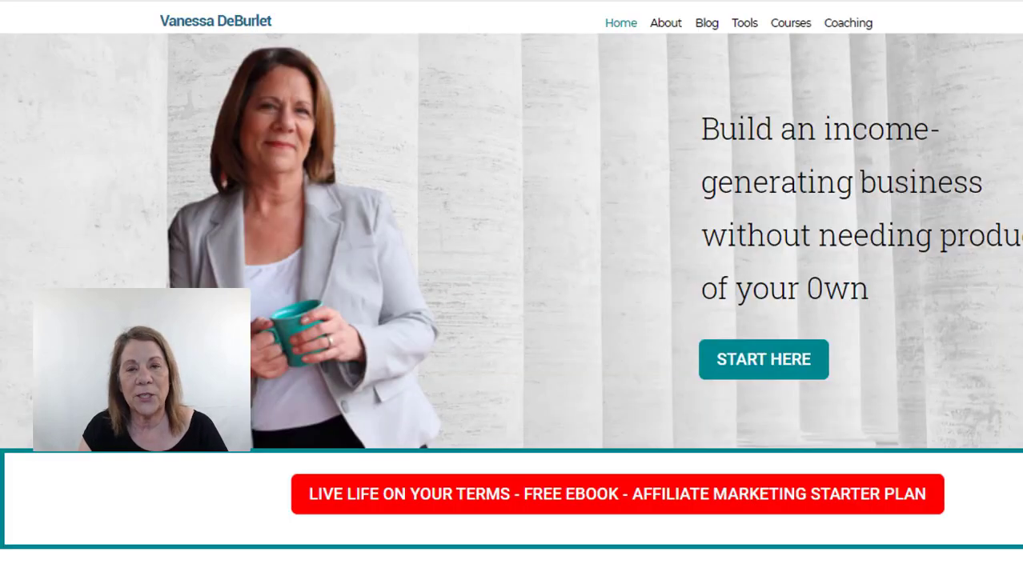
# Step: Open the example website's Tools page and review how its Resources list presents the recommended software and tools
pyautogui.click(745, 24)
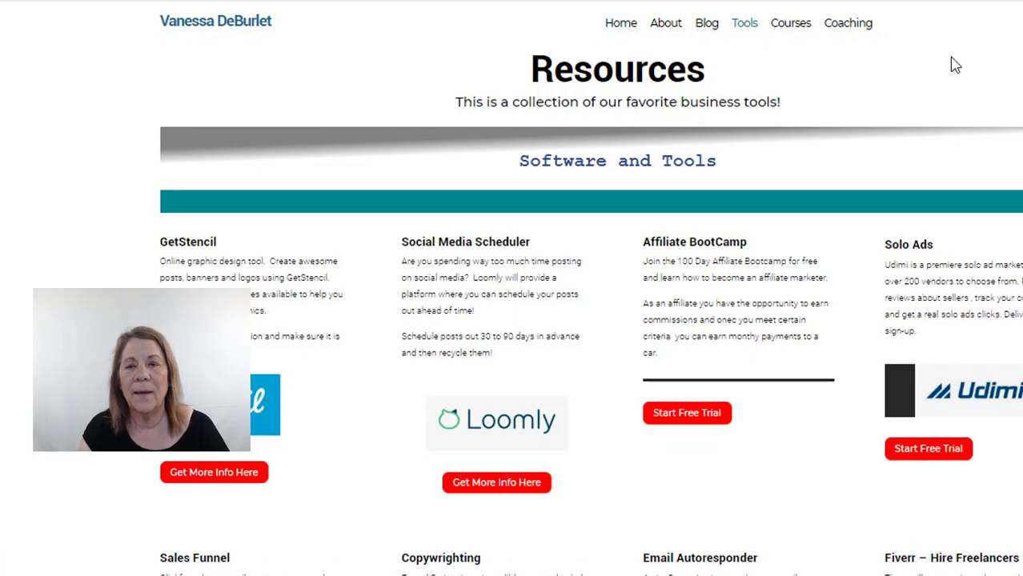
pyautogui.scroll(-1, 593, 320)
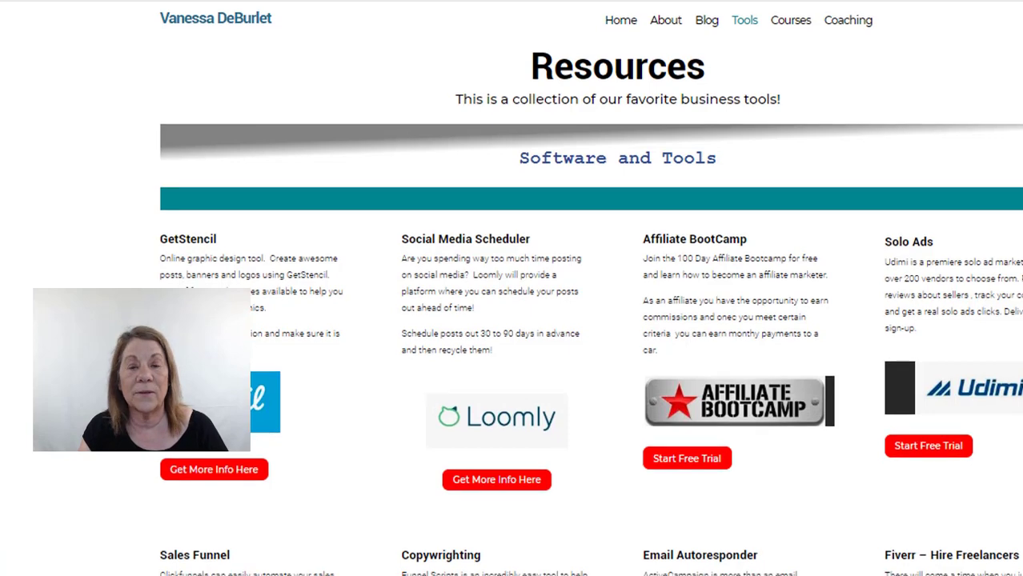
pyautogui.scroll(-2, 592, 320)
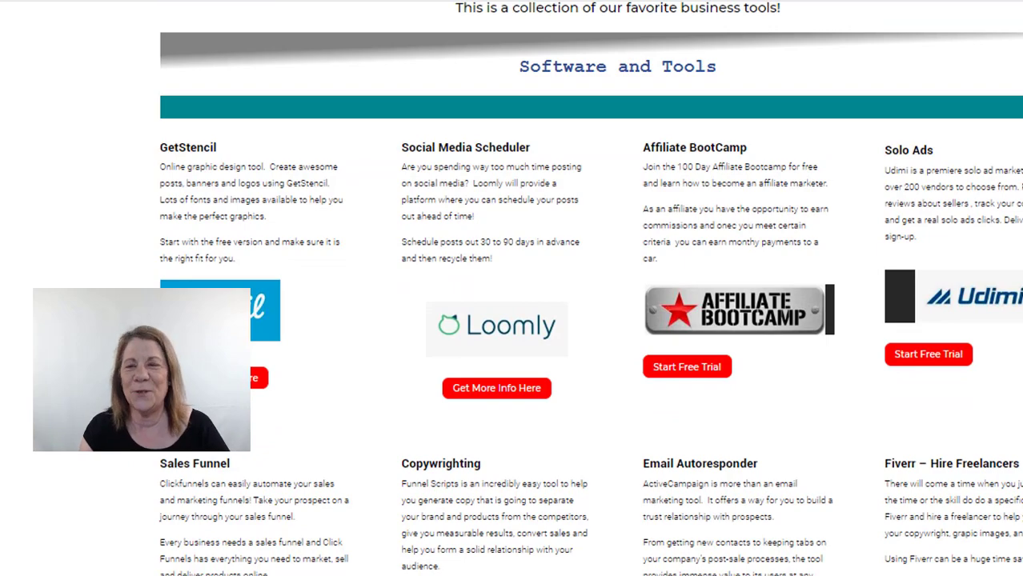
pyautogui.scroll(-6, 592, 320)
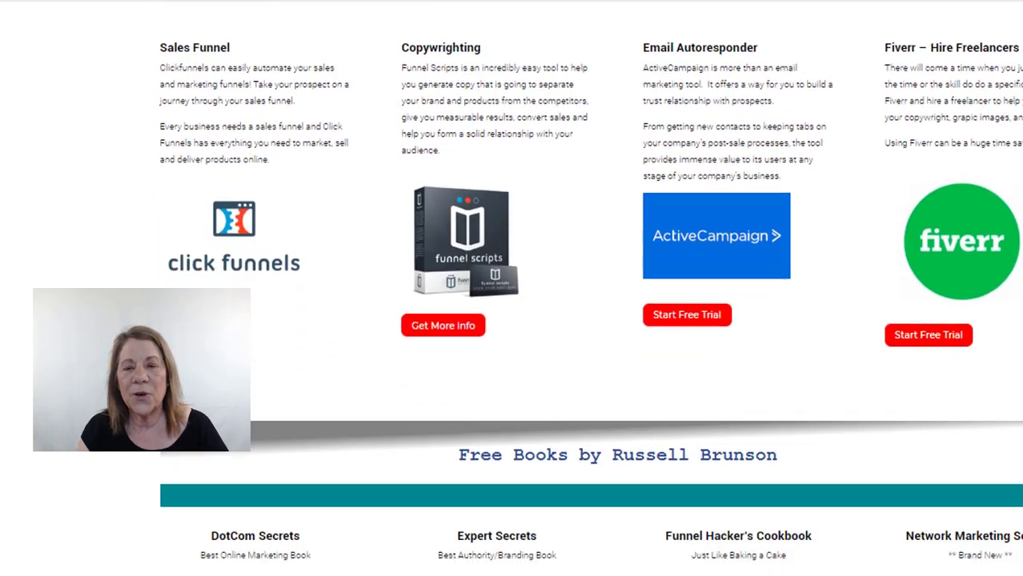
pyautogui.scroll(6, 592, 320)
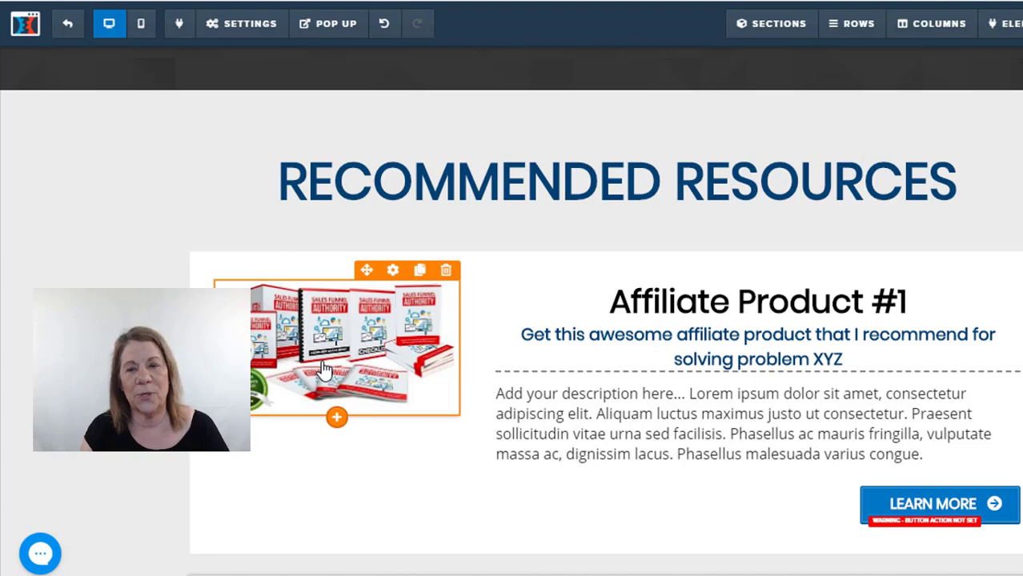
# Step: Open the settings of Affiliate Product #1's Learn More button to inspect its action options, and close them without changes
pyautogui.click(911, 503)
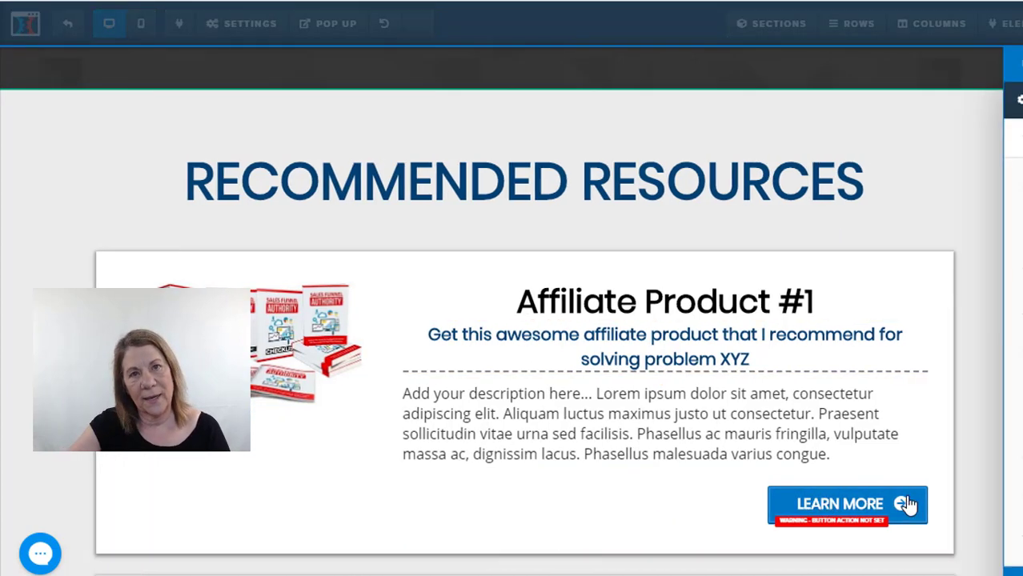
pyautogui.click(933, 206)
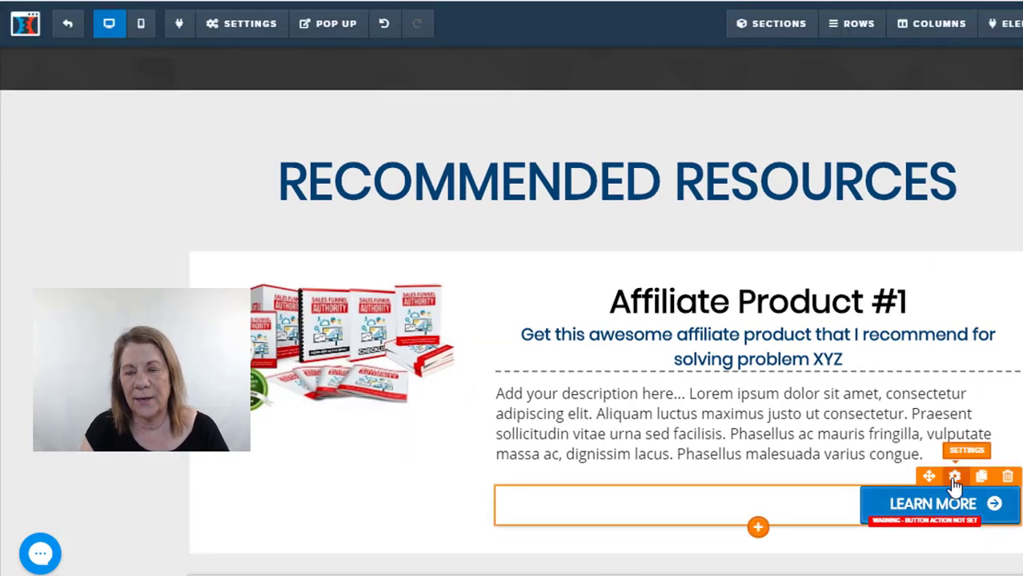
pyautogui.click(955, 477)
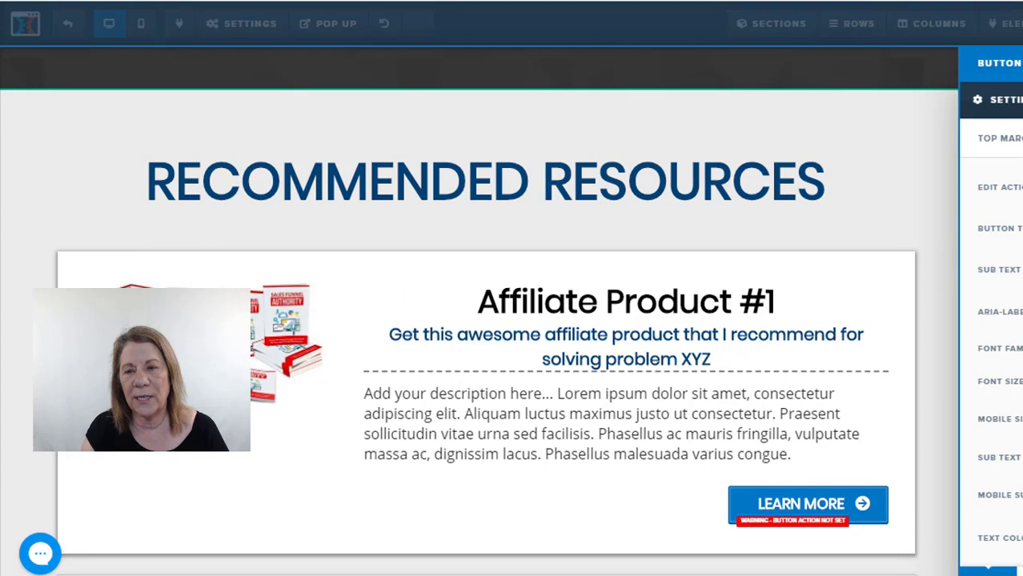
pyautogui.click(916, 188)
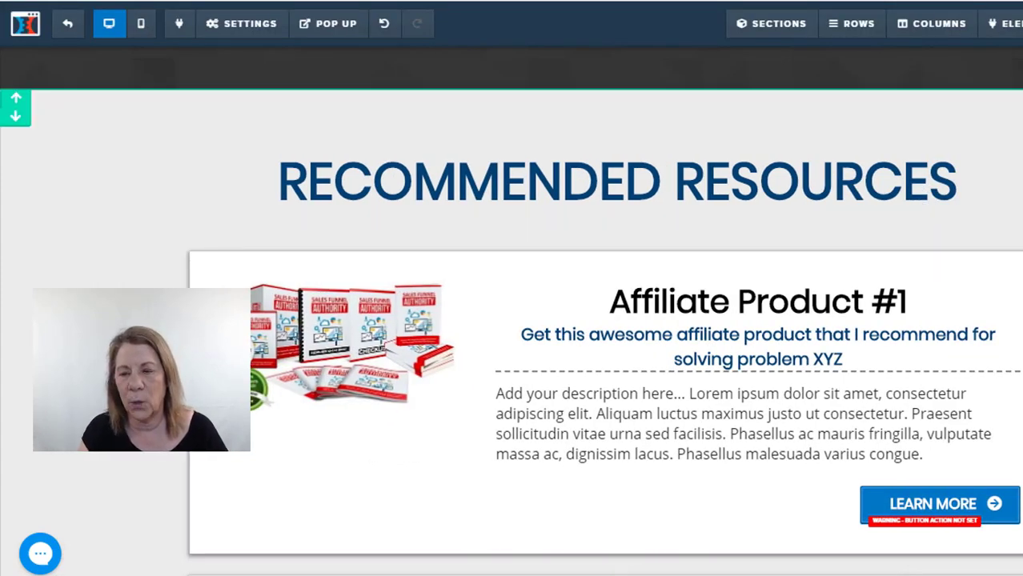
# Step: Add a video element below the Affiliate Product #1 image and delete it again
pyautogui.scroll(-1, 512, 320)
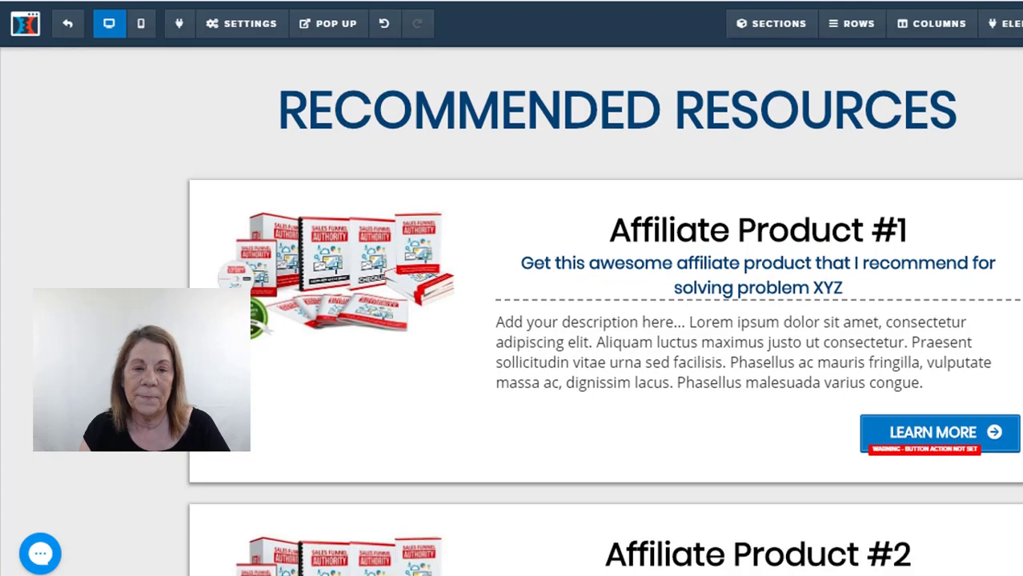
pyautogui.scroll(-1, 560, 360)
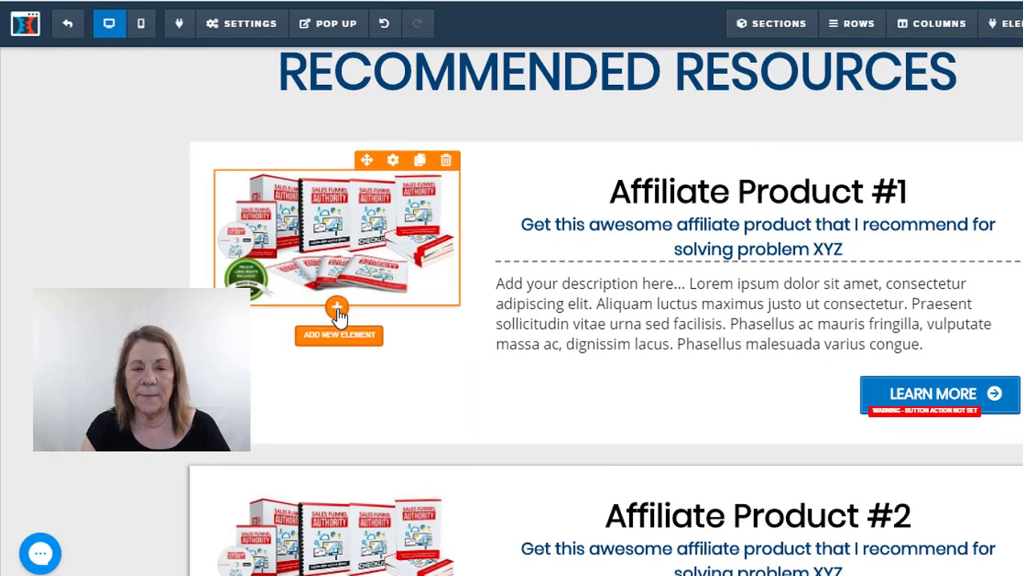
pyautogui.click(337, 309)
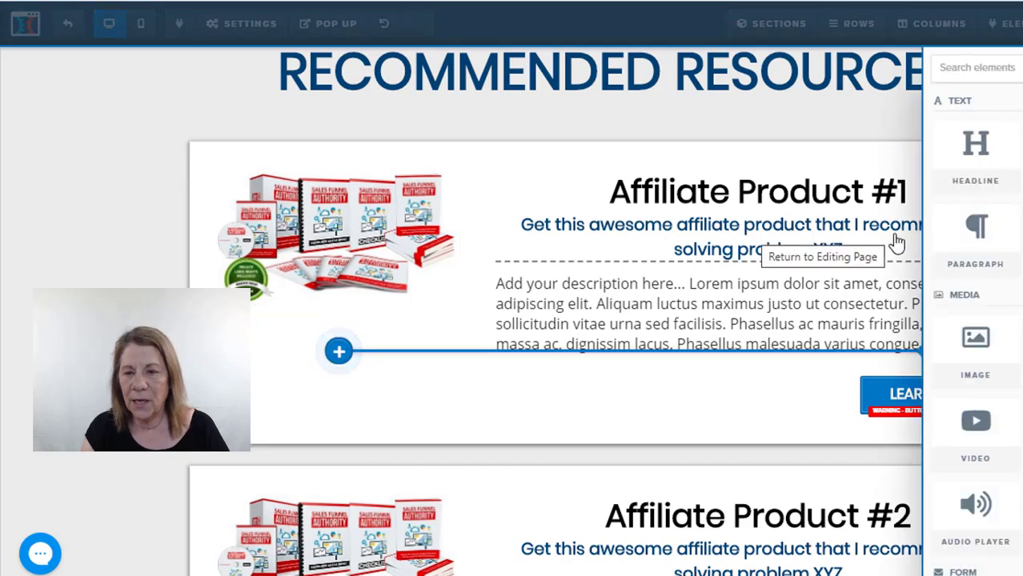
pyautogui.click(977, 428)
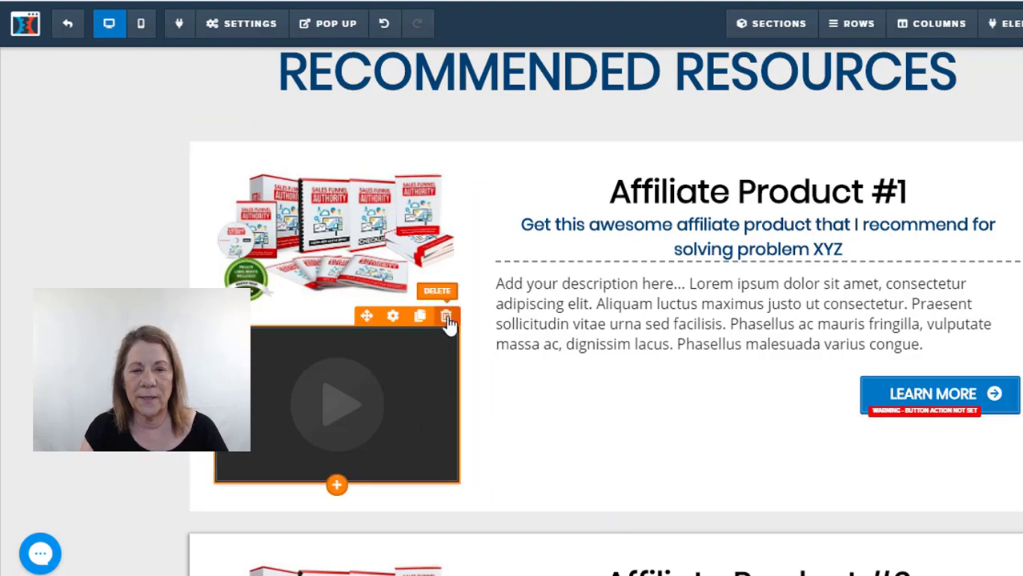
pyautogui.click(446, 317)
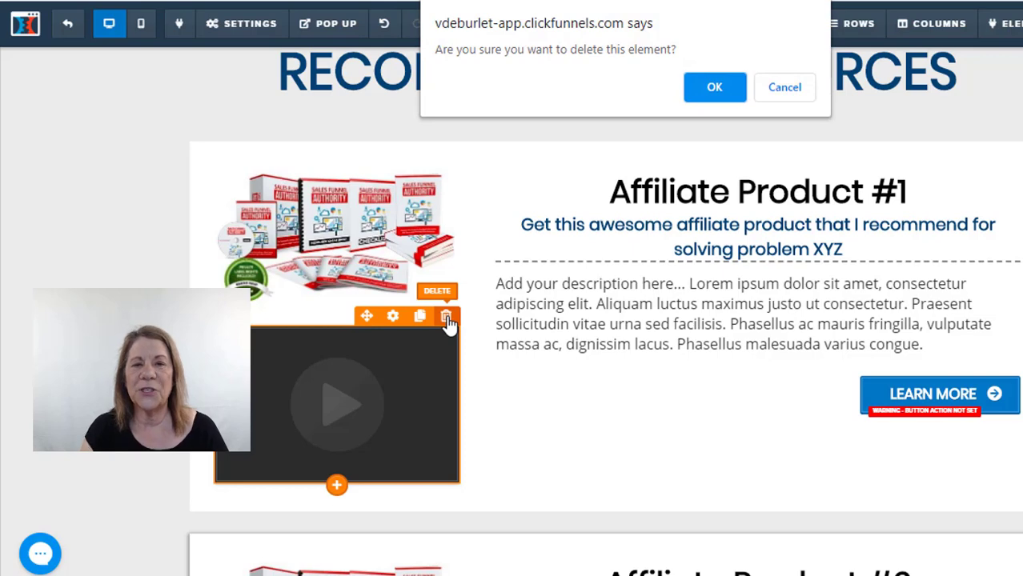
pyautogui.click(708, 90)
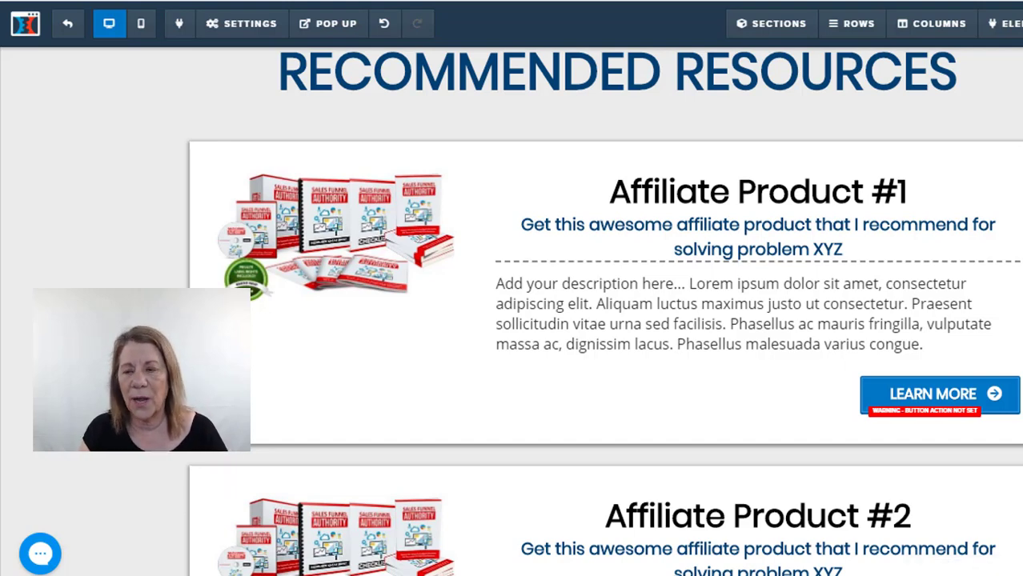
# Step: Examine the remaining affiliate products, the closing My Attention Grabbing Thing call-to-action section and the footer's logo, summary and social columns
pyautogui.scroll(-9, 605, 313)
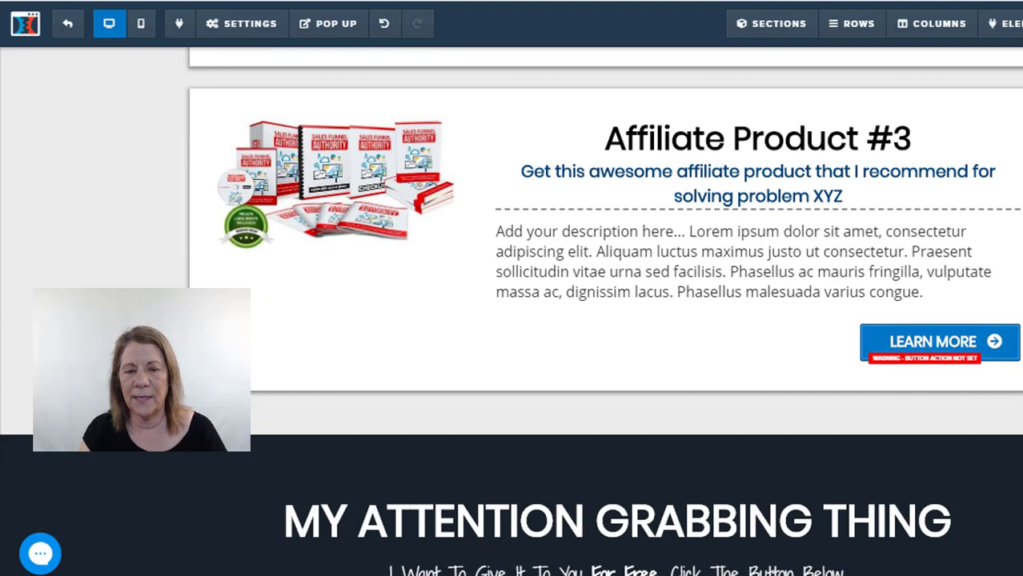
pyautogui.scroll(-4, 512, 320)
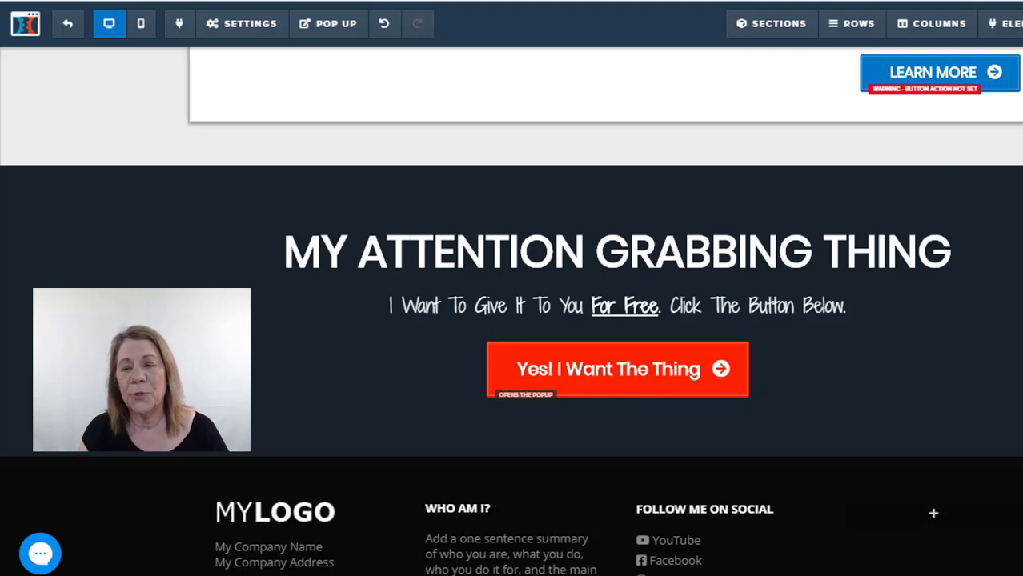
pyautogui.scroll(-2, 512, 312)
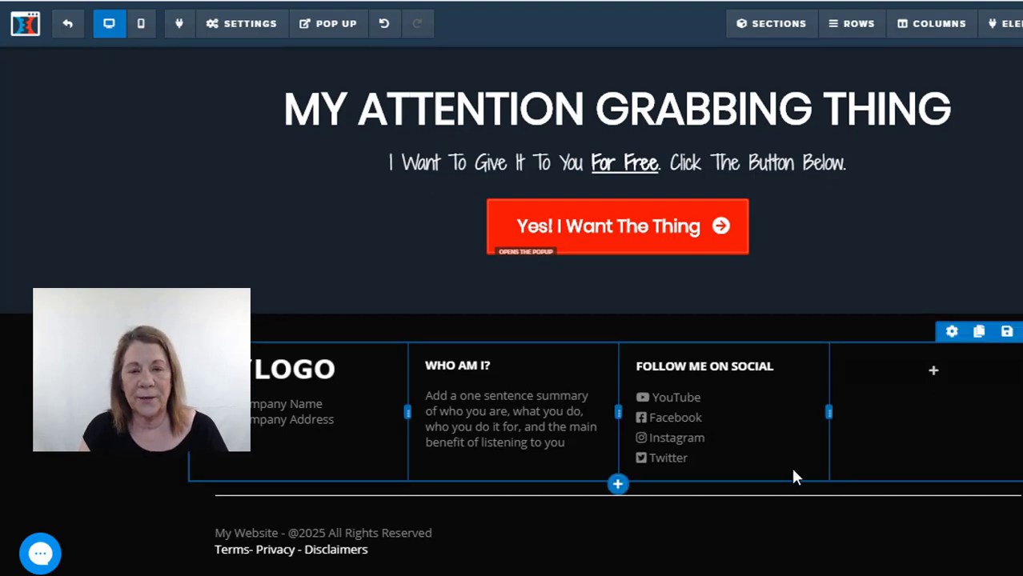
pyautogui.click(705, 398)
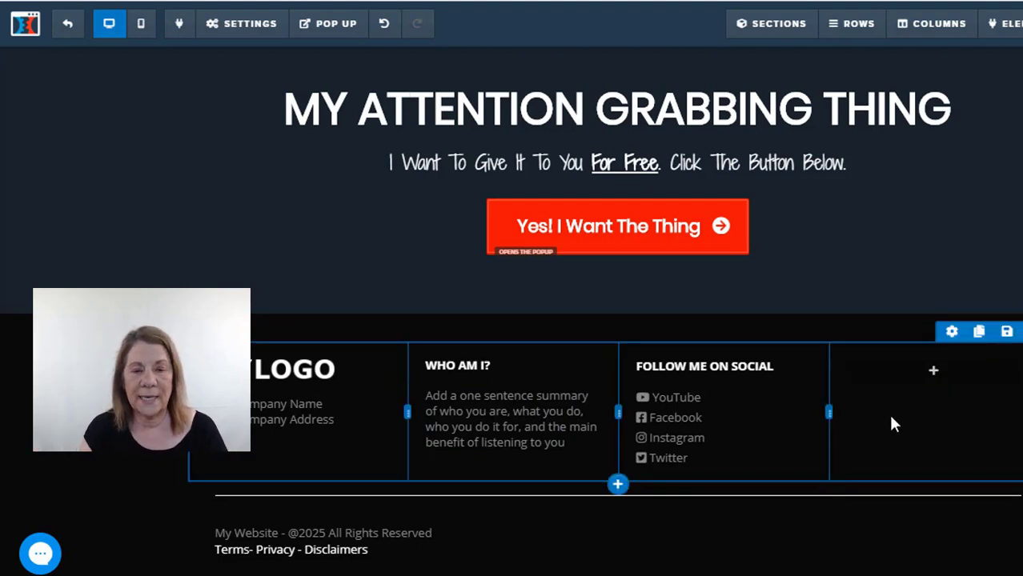
# Step: Check the column layouts available for a new footer row, close them unused, and return to the homepage's opening section
pyautogui.click(618, 485)
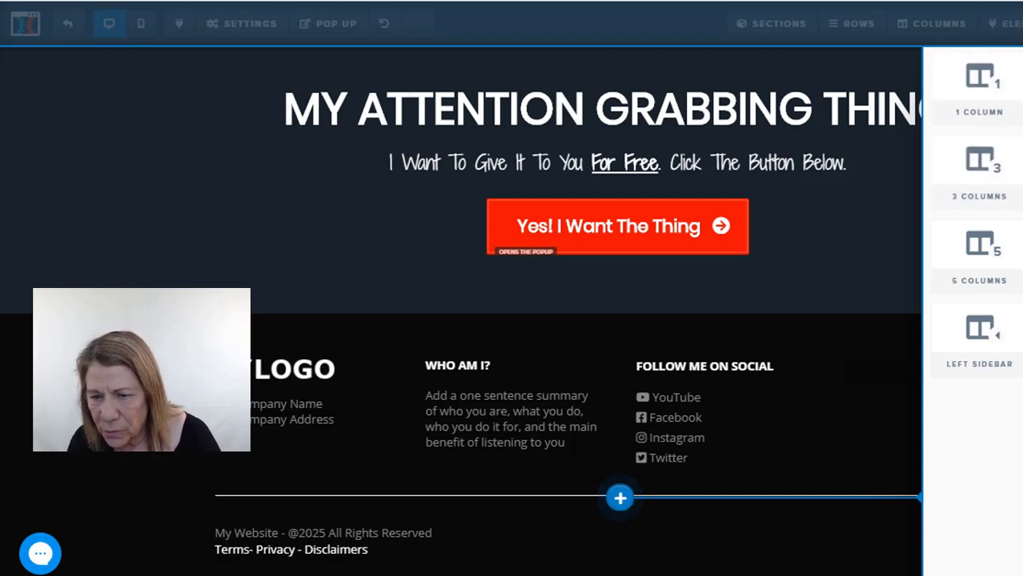
pyautogui.click(838, 272)
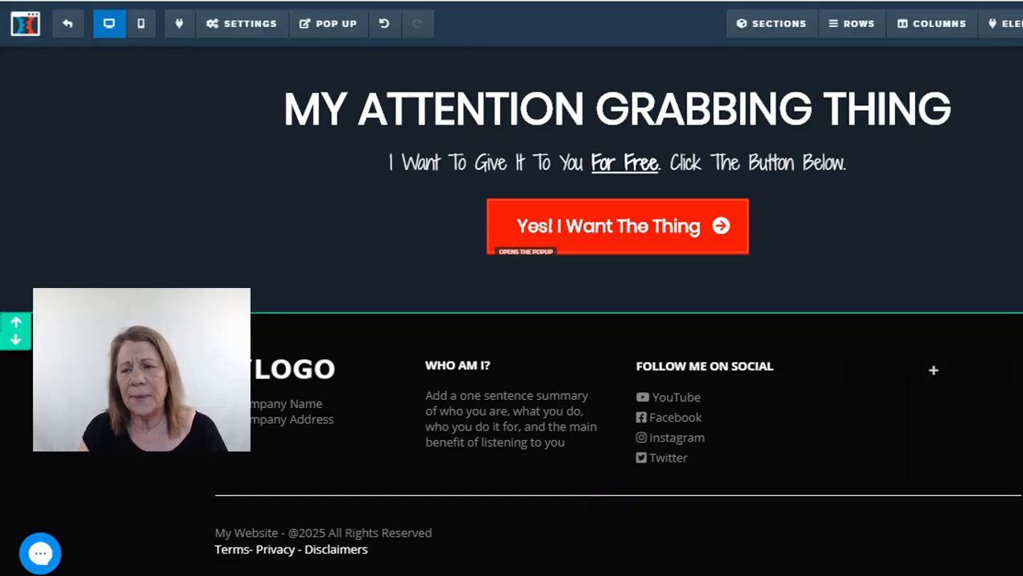
pyautogui.scroll(10, 513, 320)
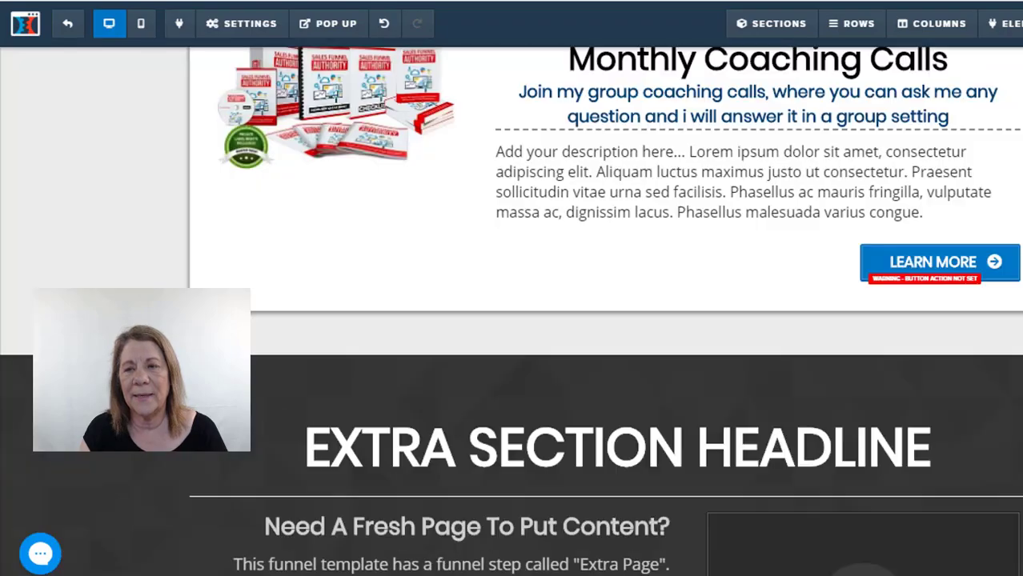
pyautogui.scroll(15, 512, 320)
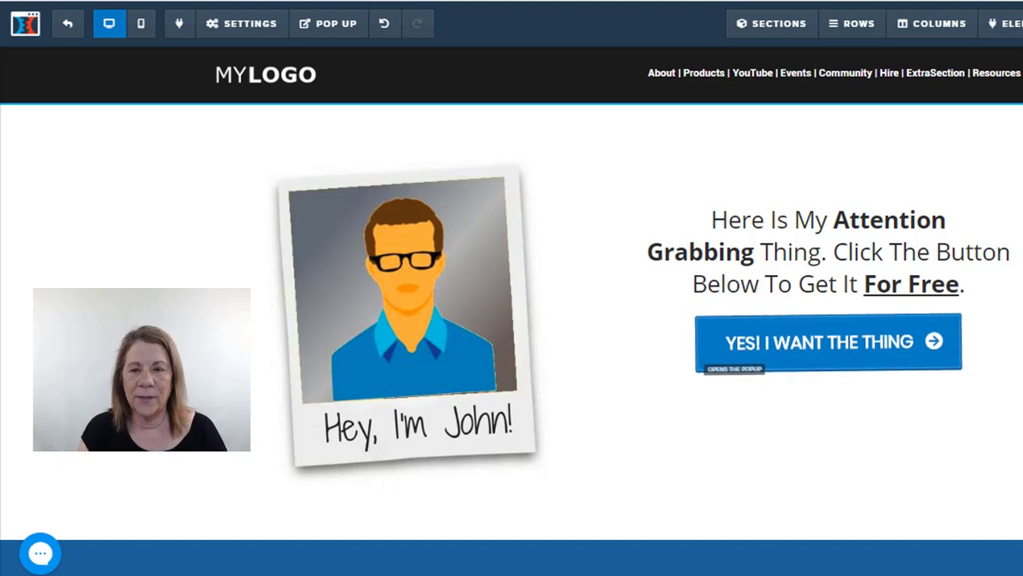
# Step: Leave the homepage editor and open the TY for Subscribing funnel step's page for editing
pyautogui.click(67, 24)
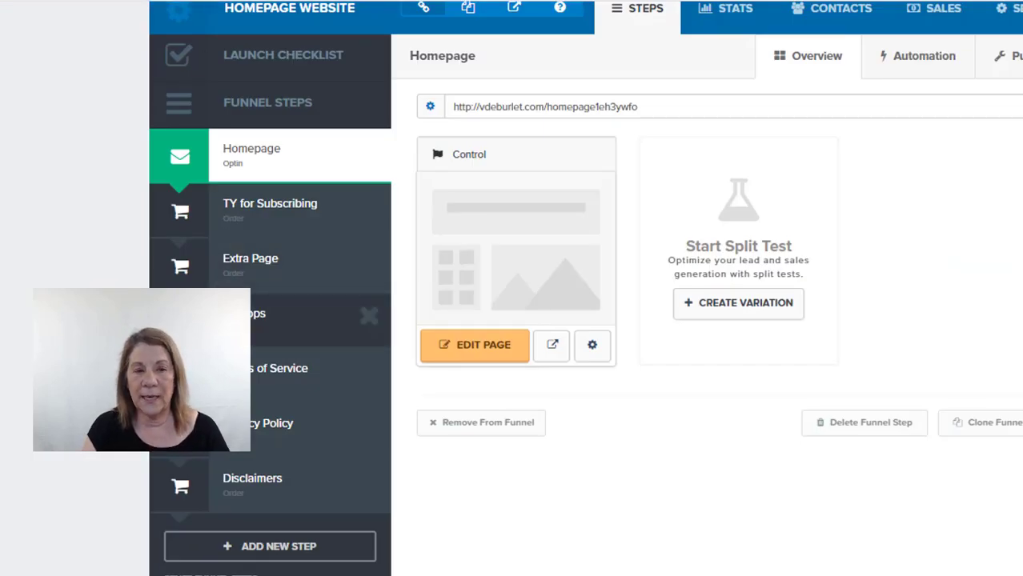
pyautogui.click(272, 224)
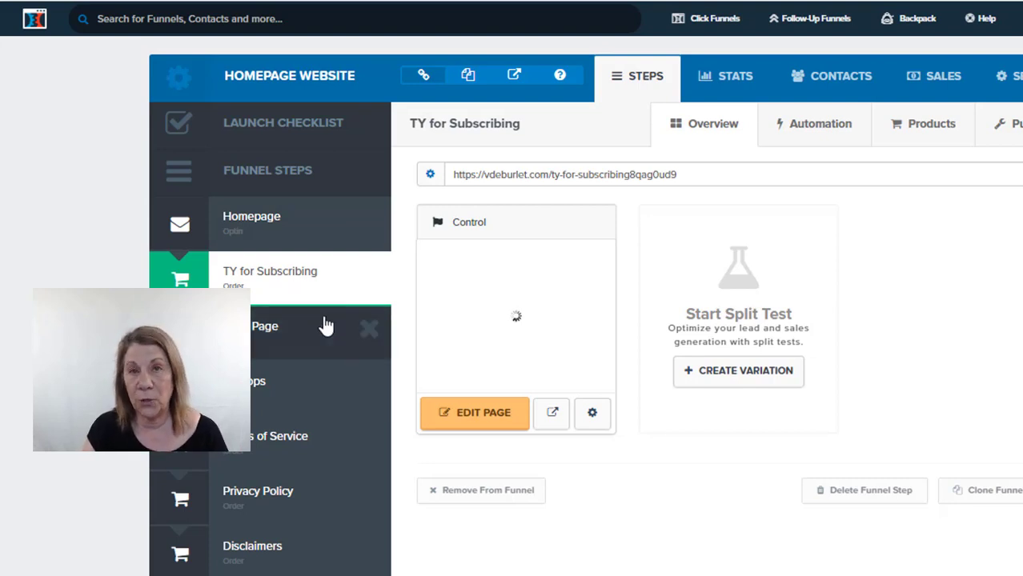
pyautogui.click(484, 413)
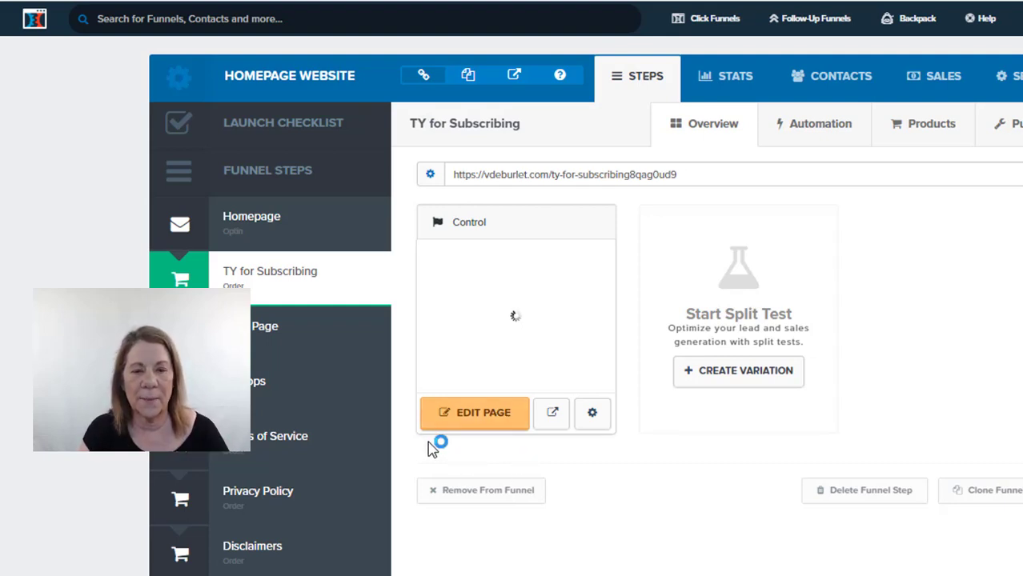
# Step: View the overview of the Extra Page funnel step and the overview of the Disclaimers step
pyautogui.click(257, 340)
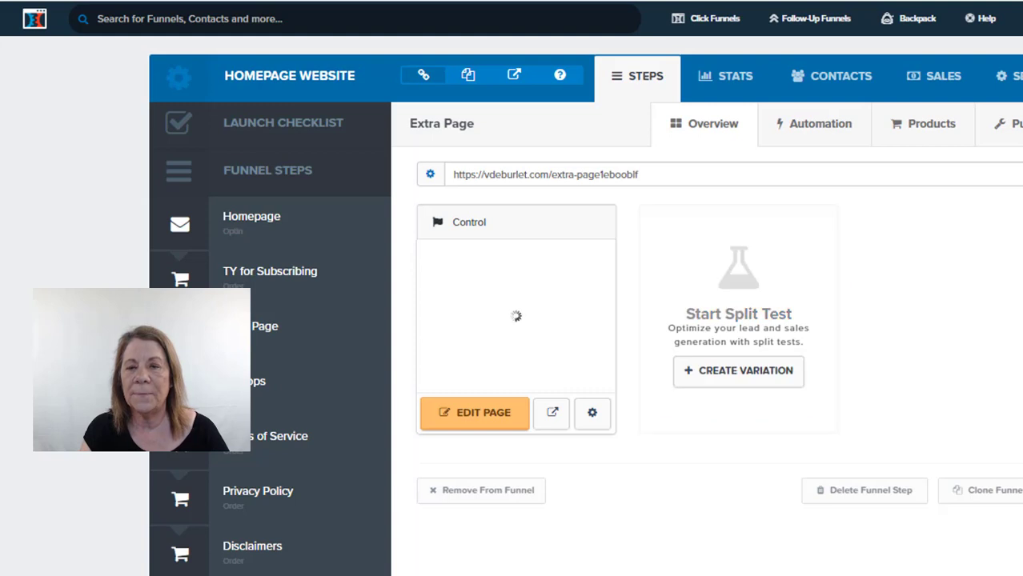
pyautogui.scroll(-3, 578, 425)
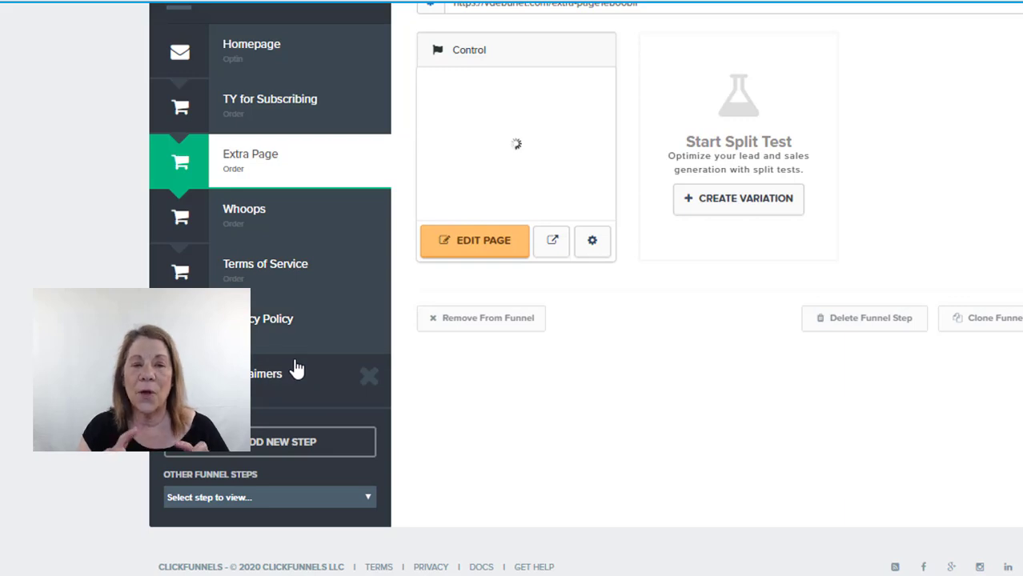
pyautogui.click(258, 378)
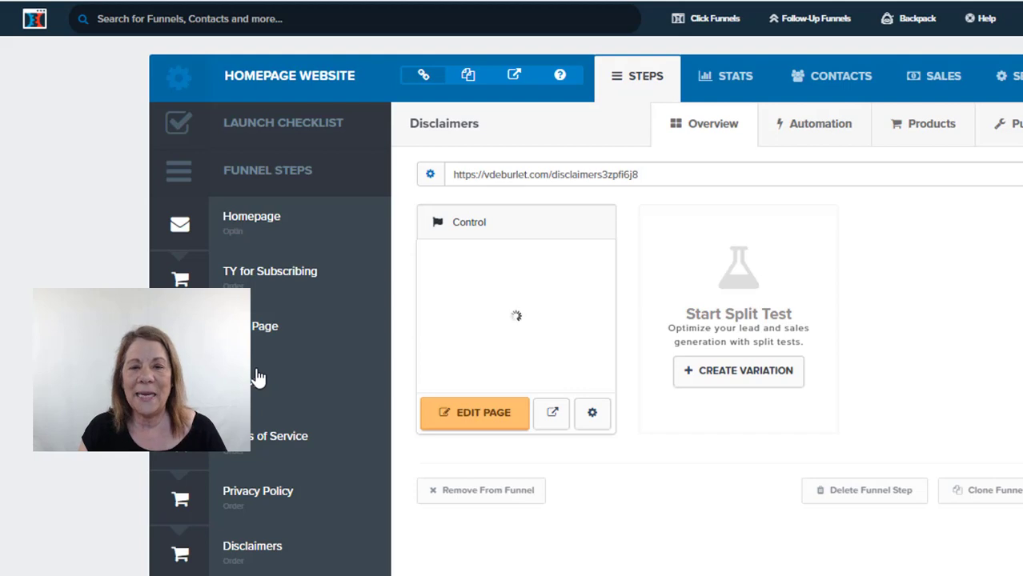
# Step: Open the Disclaimers page in the editor, examine its headlines and placeholder text, and exit the editor
pyautogui.click(469, 428)
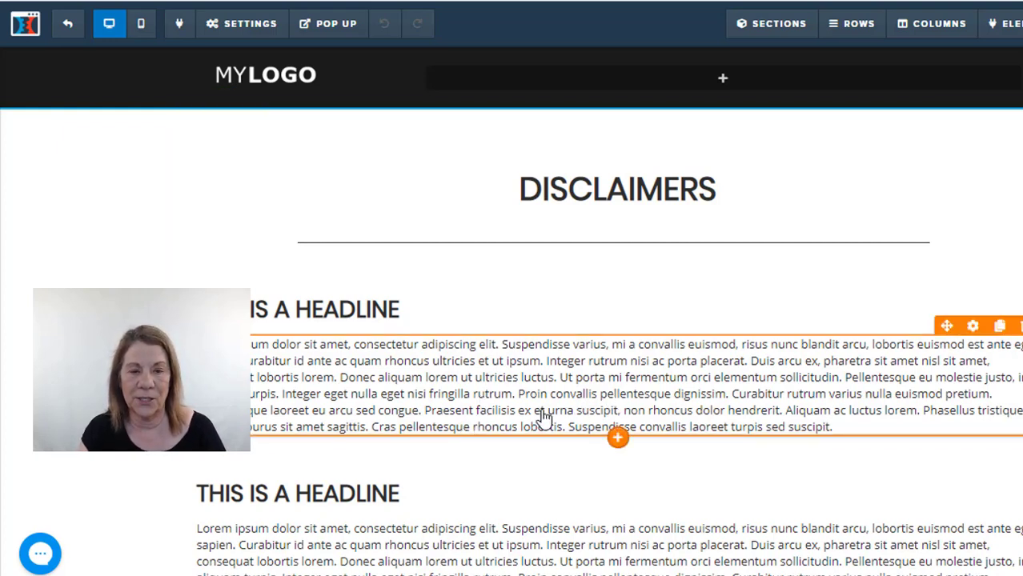
pyautogui.scroll(-2, 511, 311)
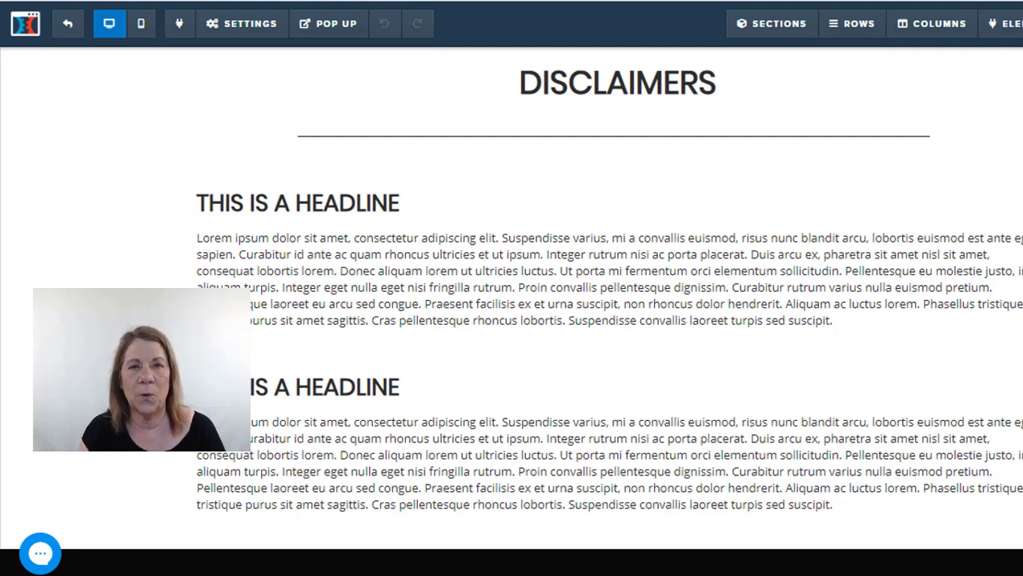
pyautogui.scroll(2, 152, 263)
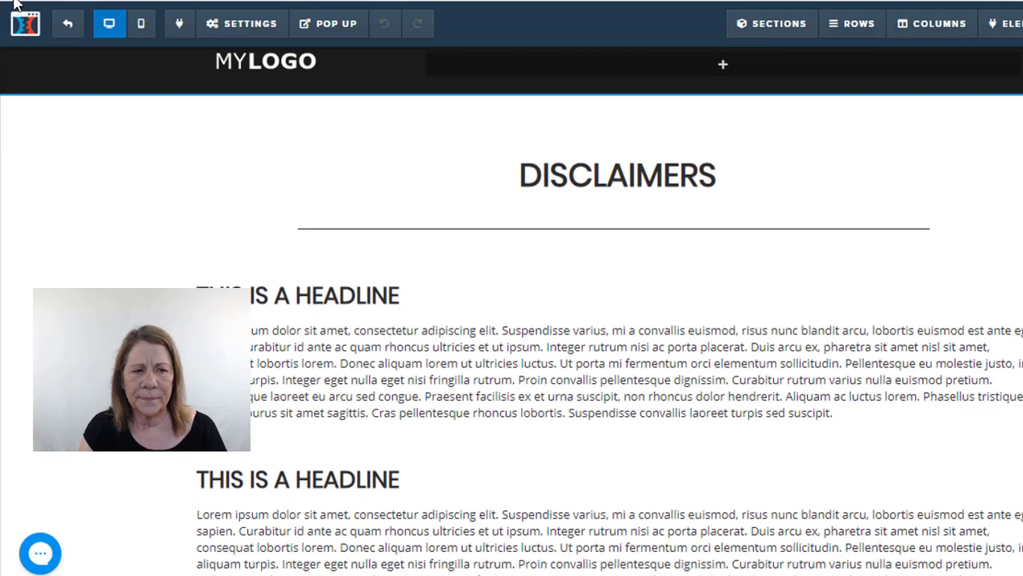
pyautogui.click(67, 26)
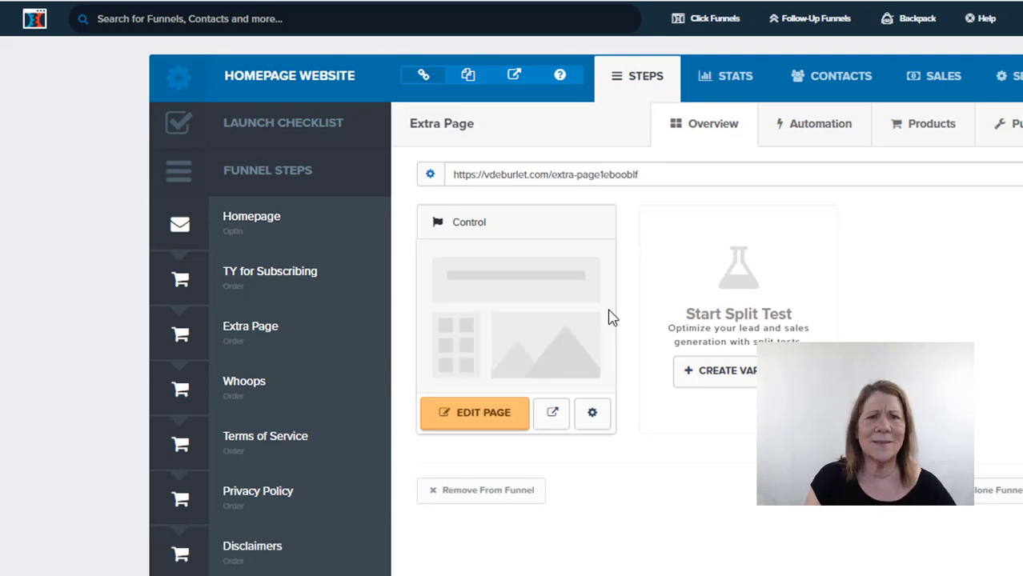
# Step: Open the Extra Page in the editor, look through the YouTube channel's popular uploads and playlists, and exit the editor
pyautogui.click(492, 422)
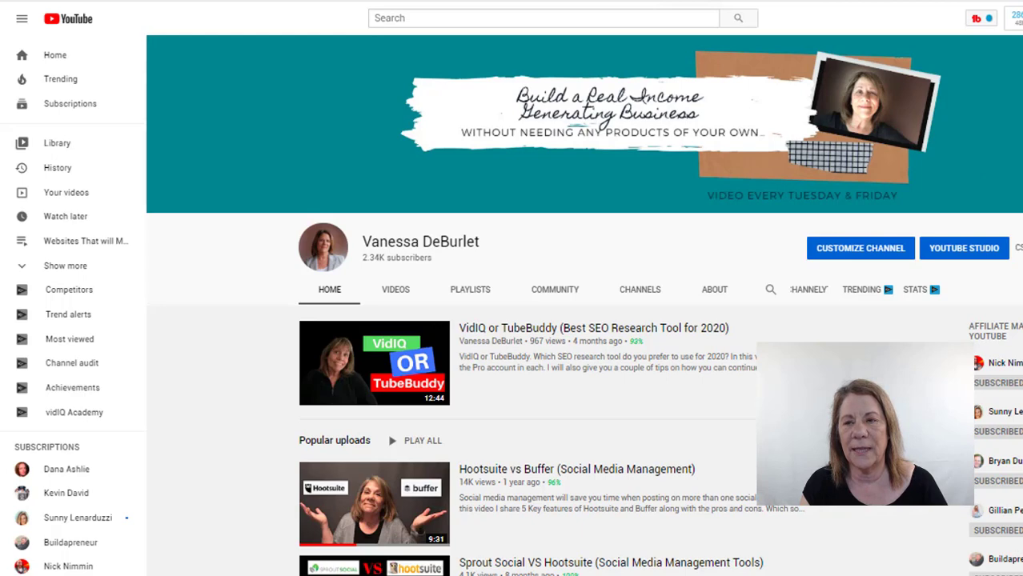
pyautogui.scroll(-5, 584, 320)
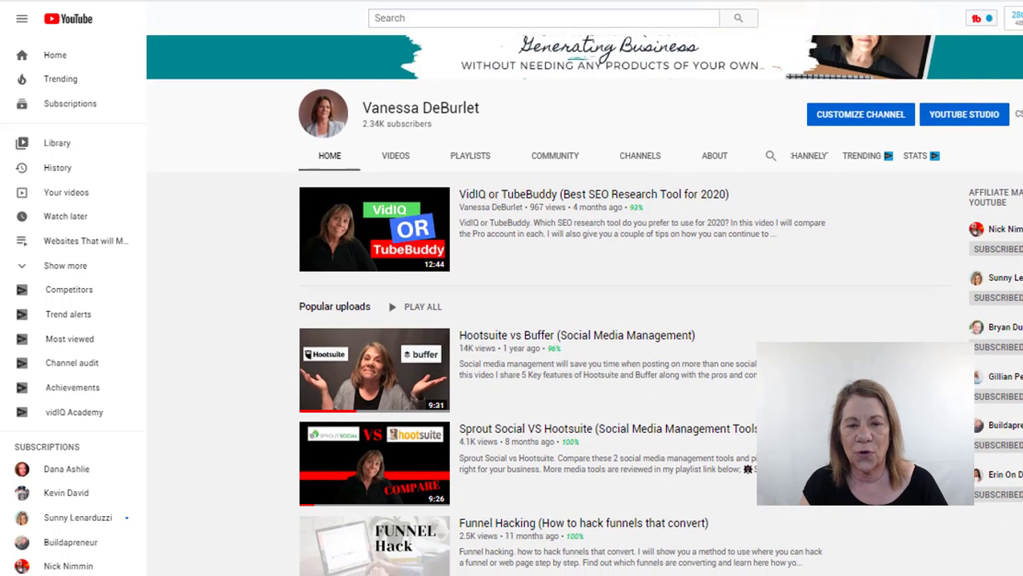
pyautogui.scroll(-3, 584, 320)
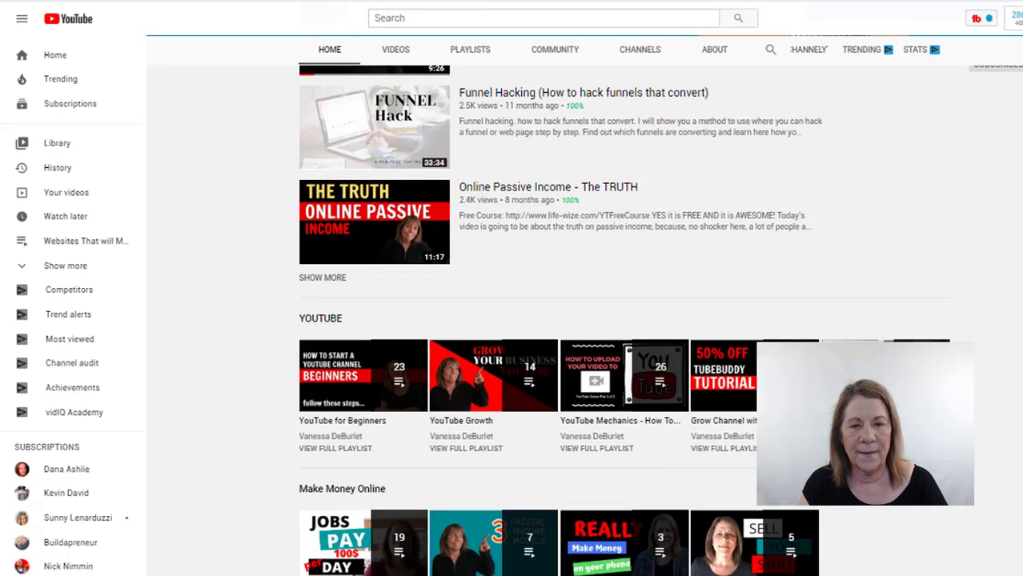
pyautogui.scroll(-2, 584, 320)
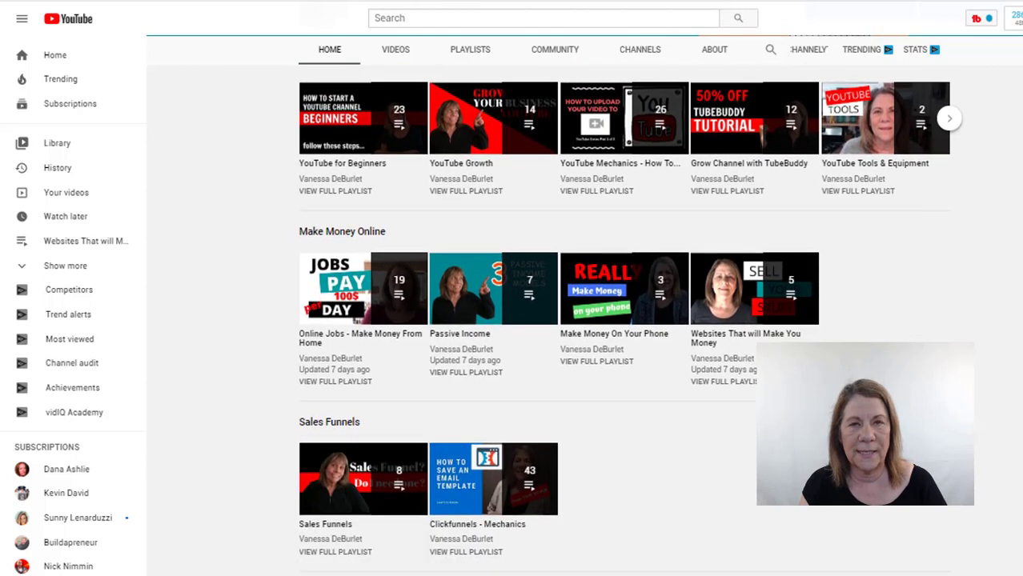
pyautogui.scroll(-3, 710, 429)
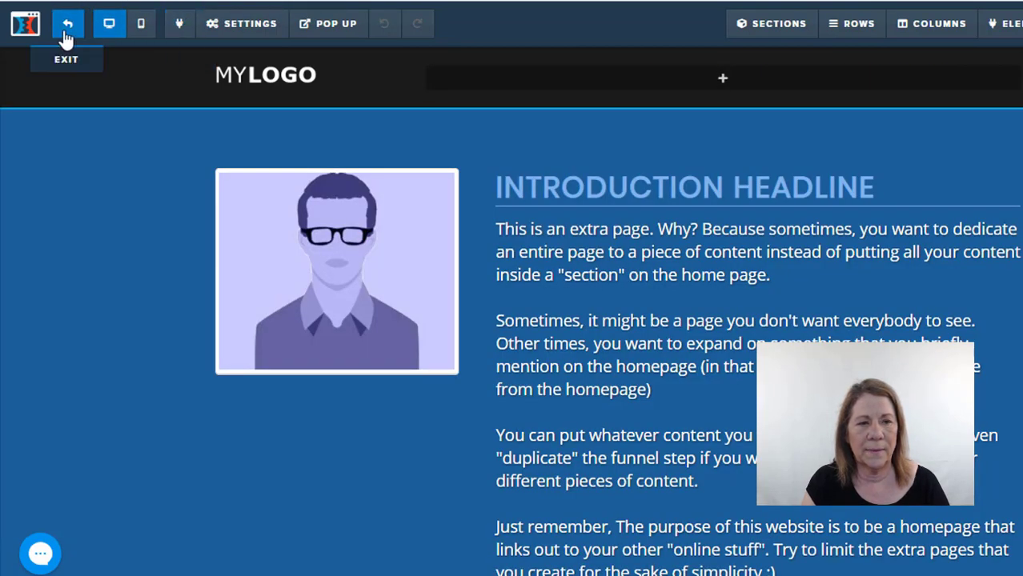
pyautogui.click(67, 32)
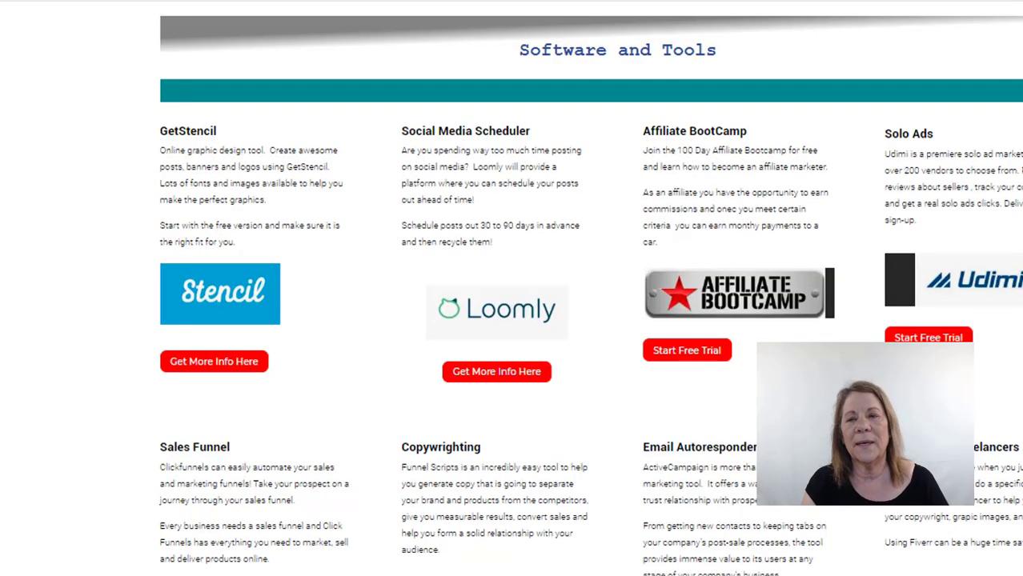
# Step: Go from the example website's Resources page to its Coaching page and examine the program, video and application sections
pyautogui.scroll(2, 512, 288)
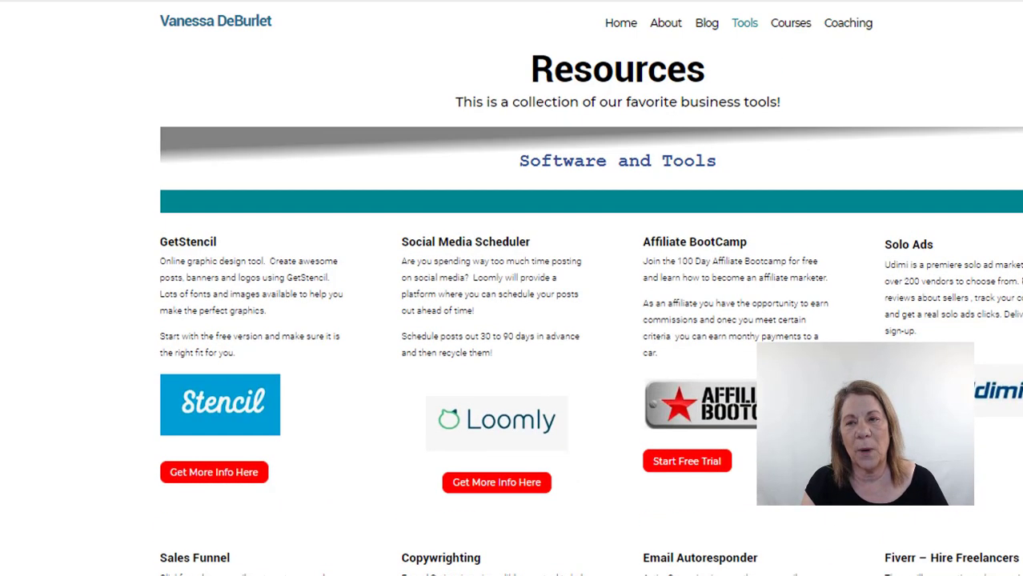
pyautogui.click(863, 31)
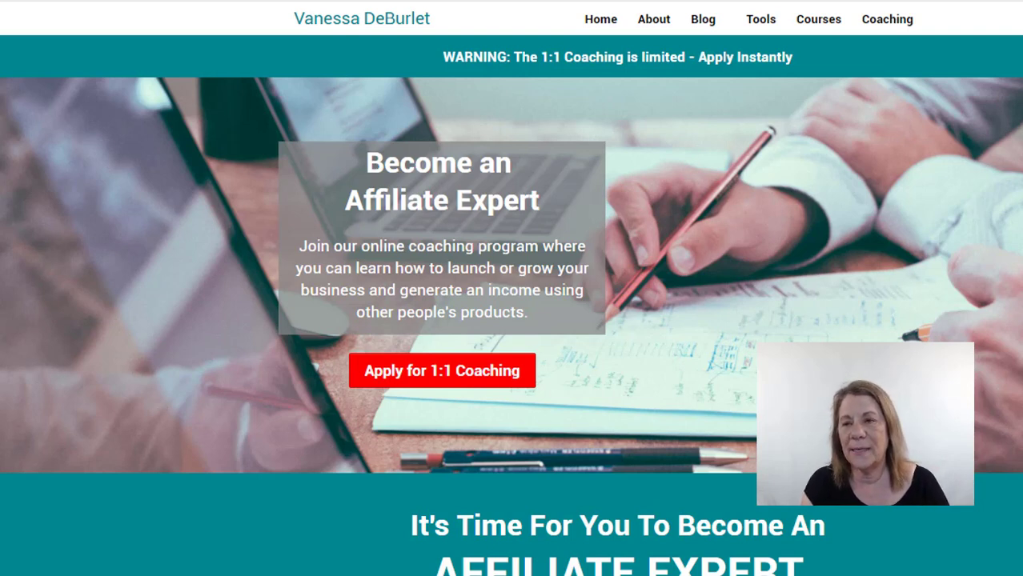
pyautogui.scroll(-8, 512, 288)
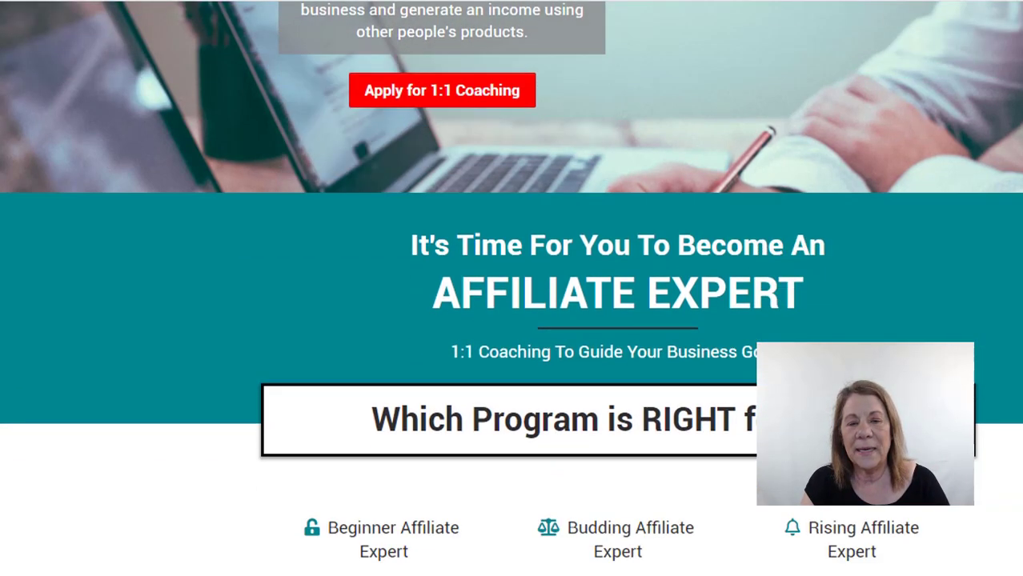
pyautogui.scroll(-13, 511, 288)
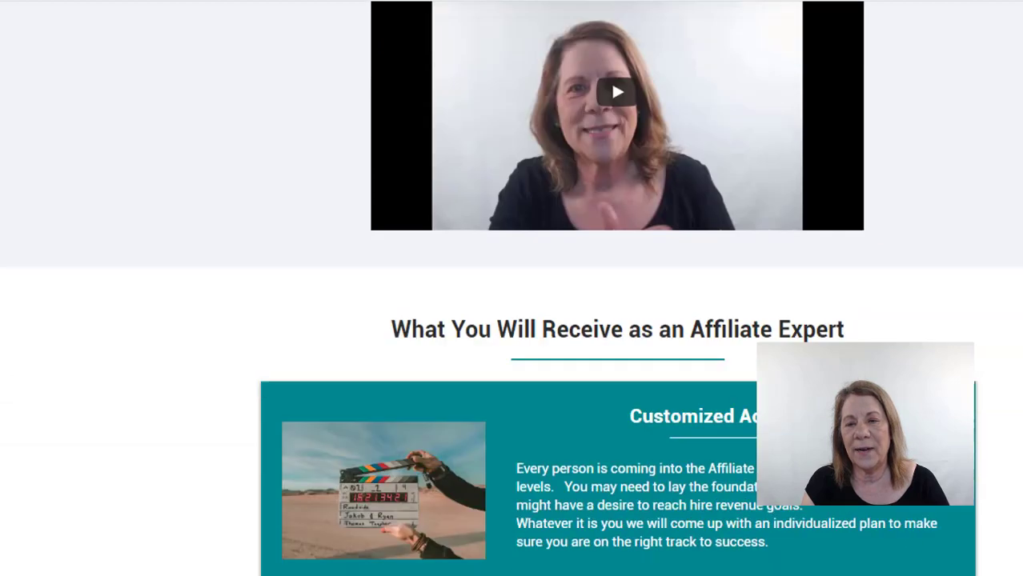
pyautogui.scroll(-12, 511, 288)
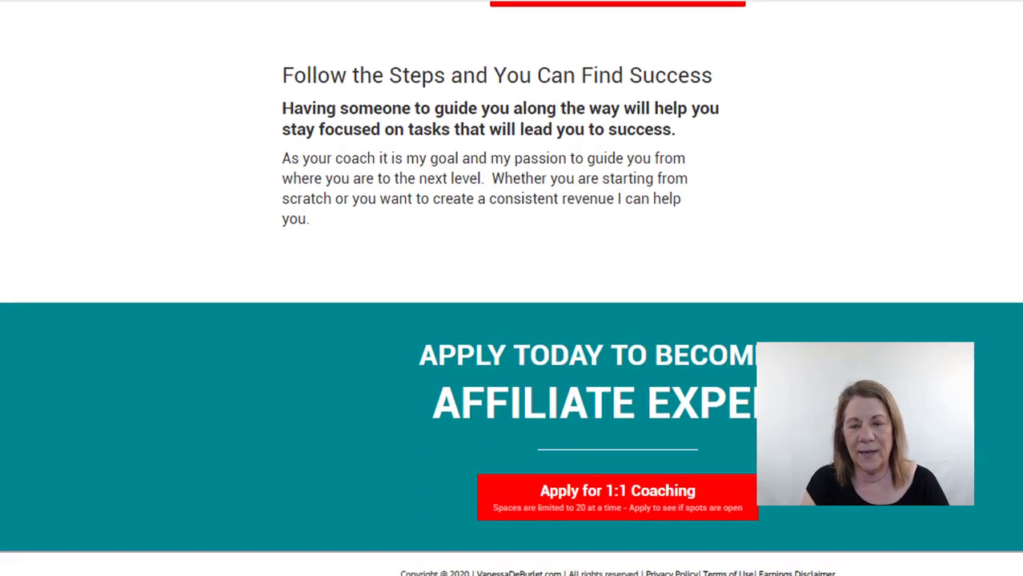
pyautogui.scroll(20, 512, 288)
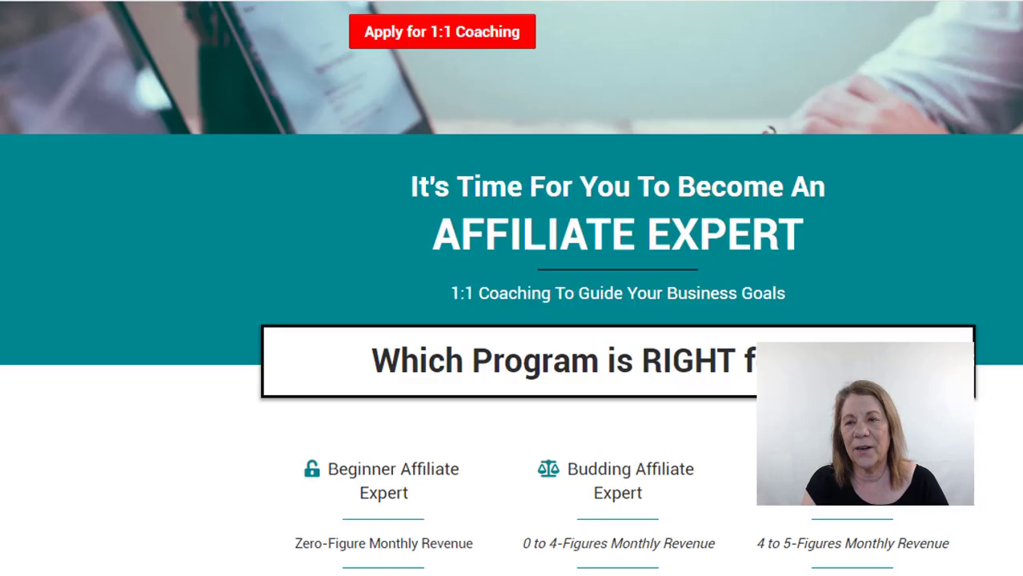